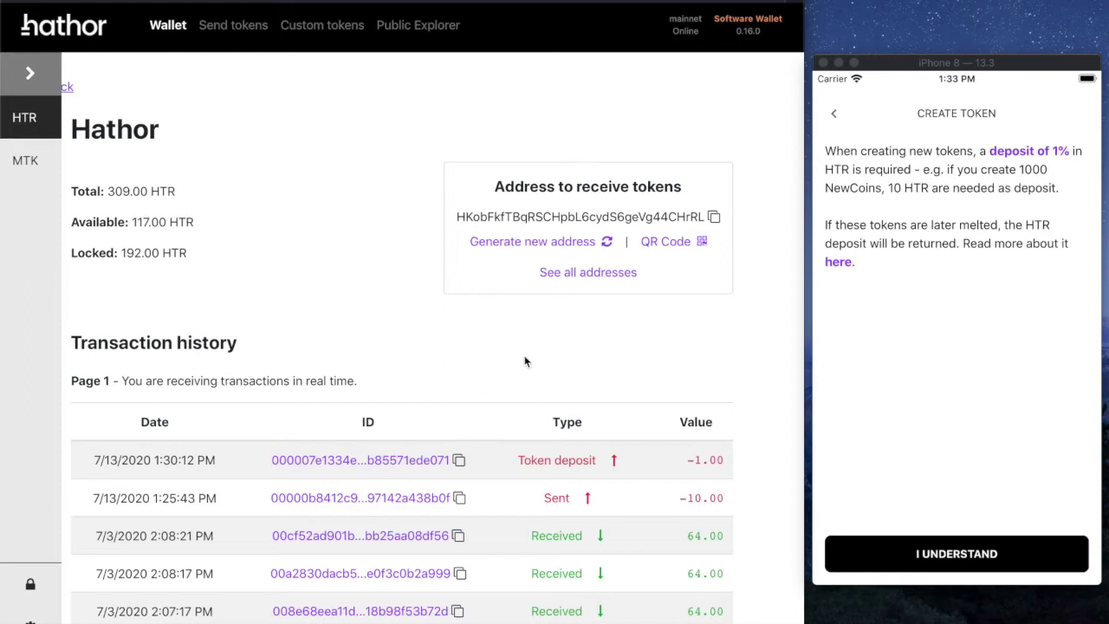
Step: Focus the phone simulator and accept the 1% deposit notice for creating a token
left_click(974, 325)
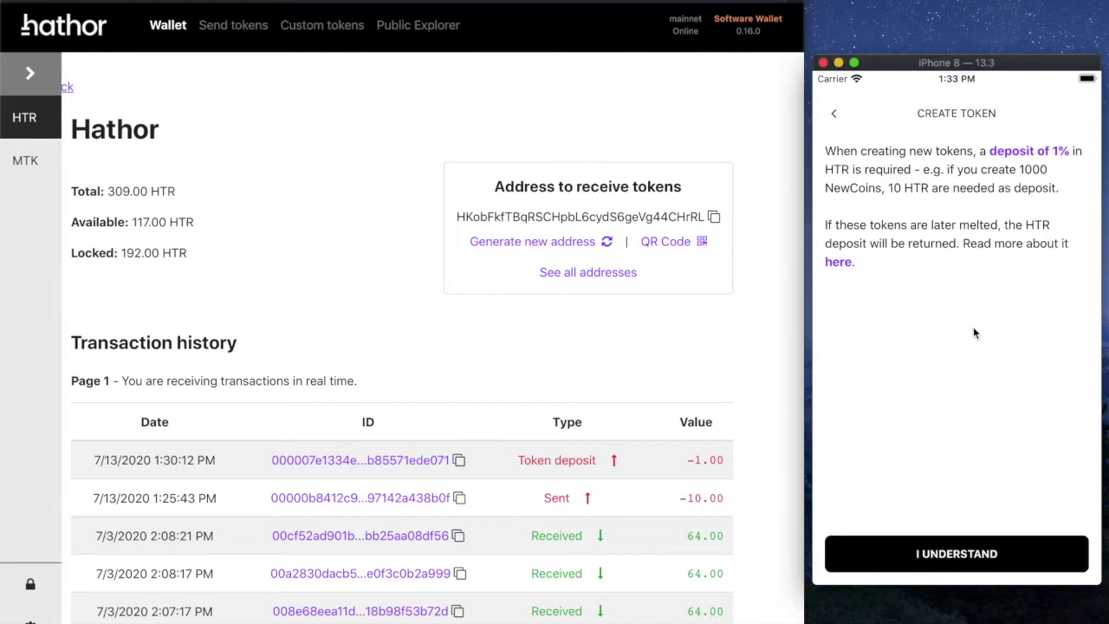
left_click(944, 556)
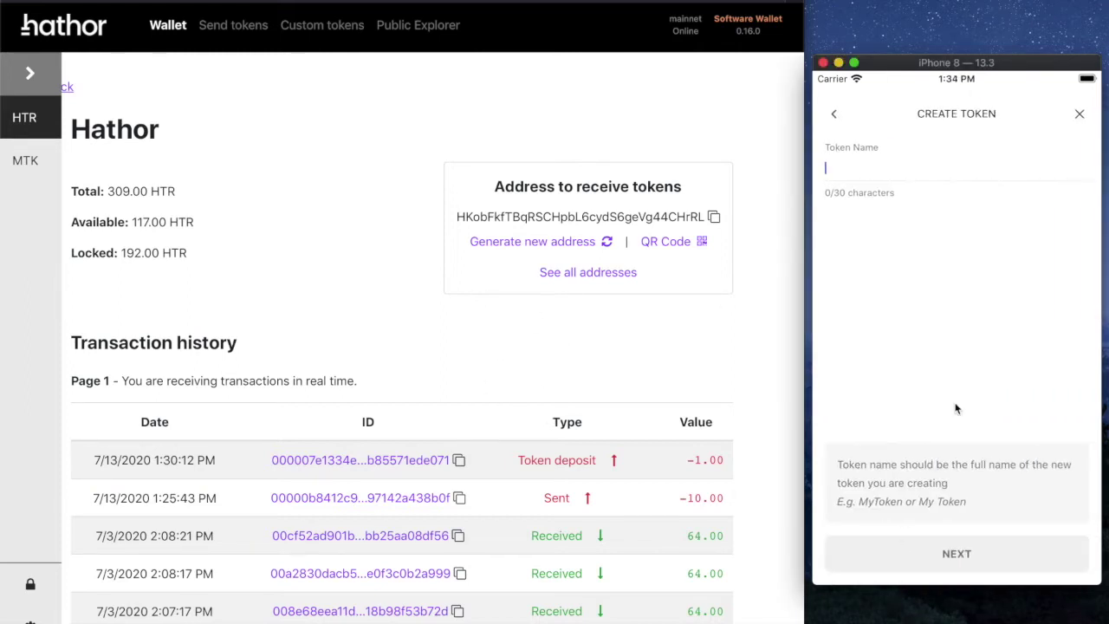
Step: Enter token name Hathor, symbol HTR and amount 100 on the phone
type("Hathor")
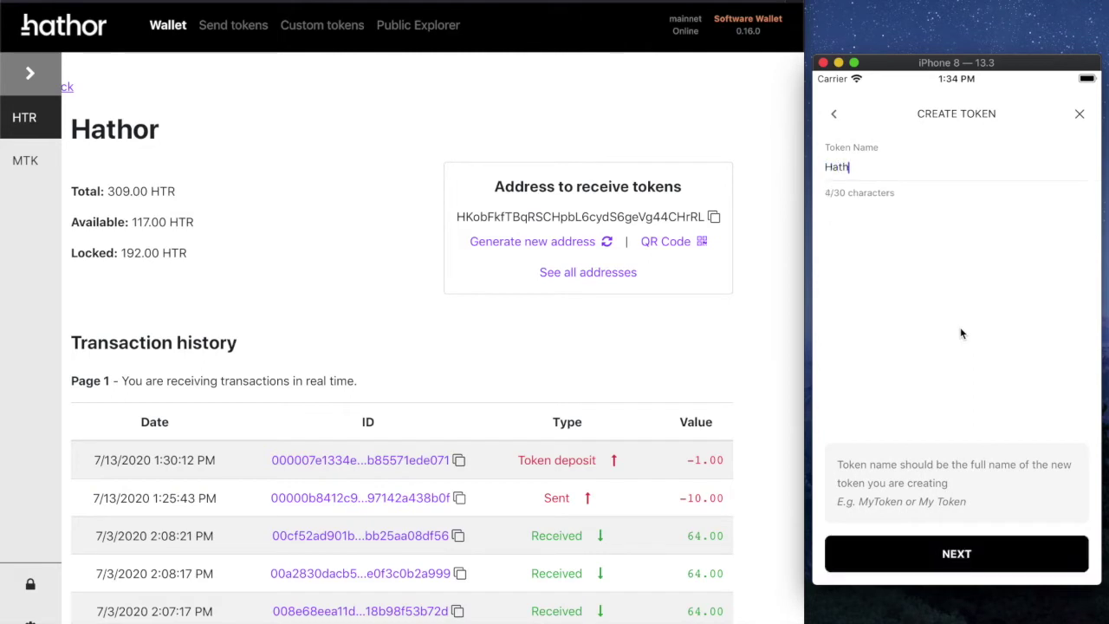
left_click(966, 551)
type("HTR")
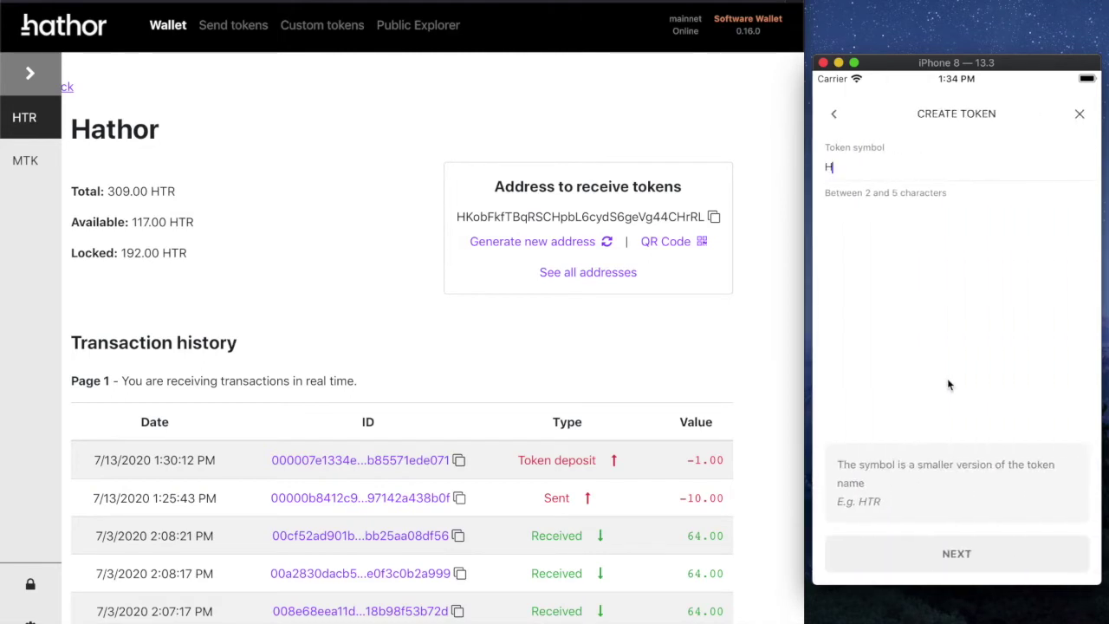
left_click(951, 558)
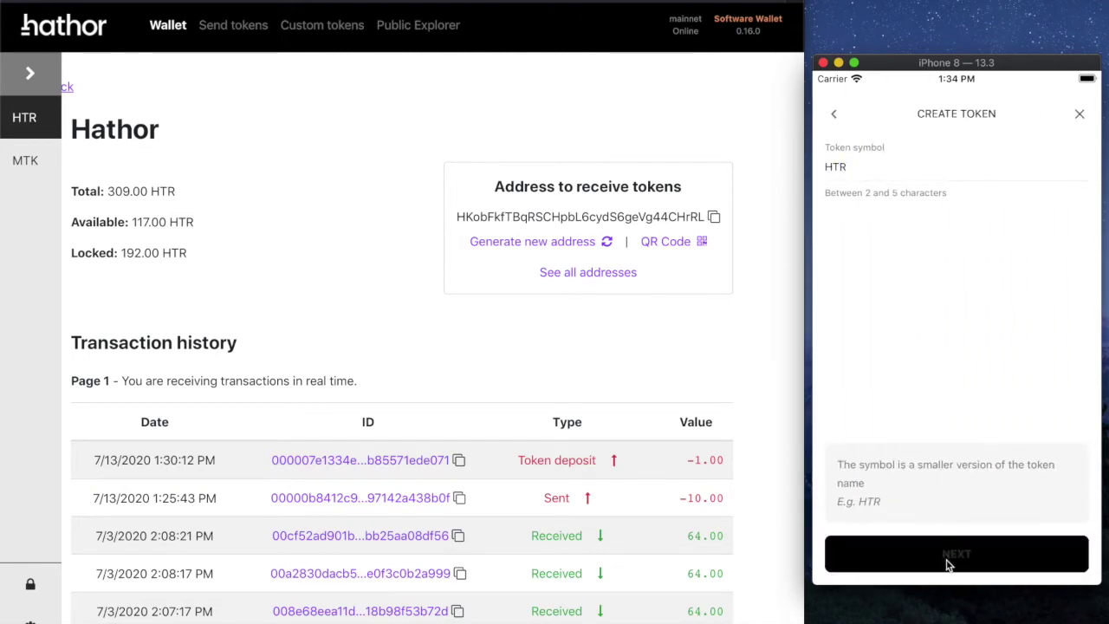
type("100")
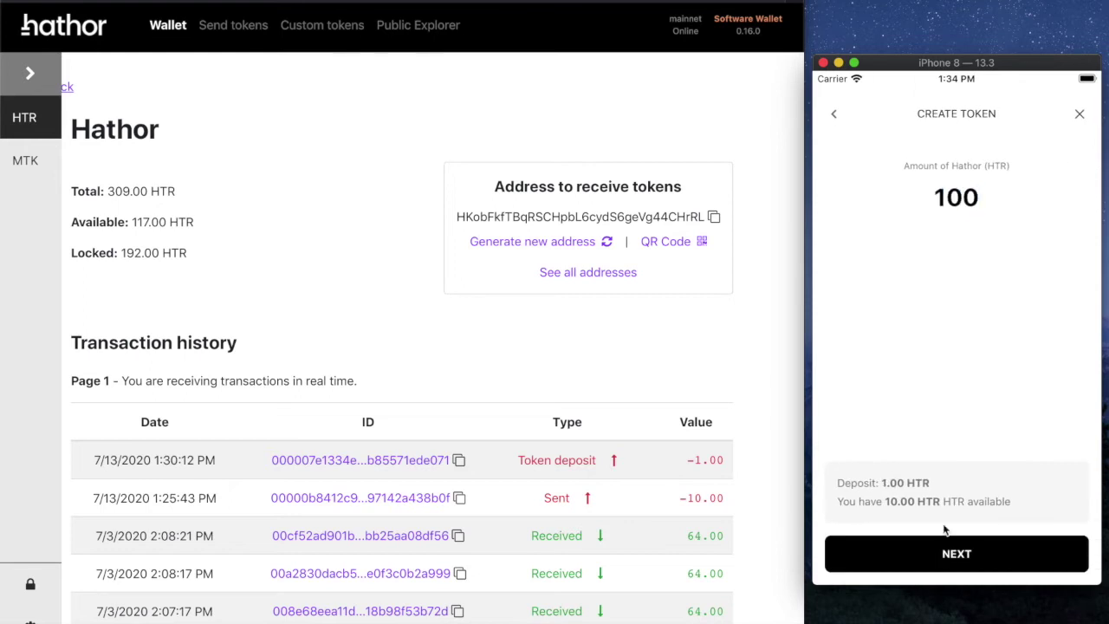
left_click(941, 549)
Step: Submit the Hathor token with the PIN and dismiss the invalid token name error
left_click(965, 555)
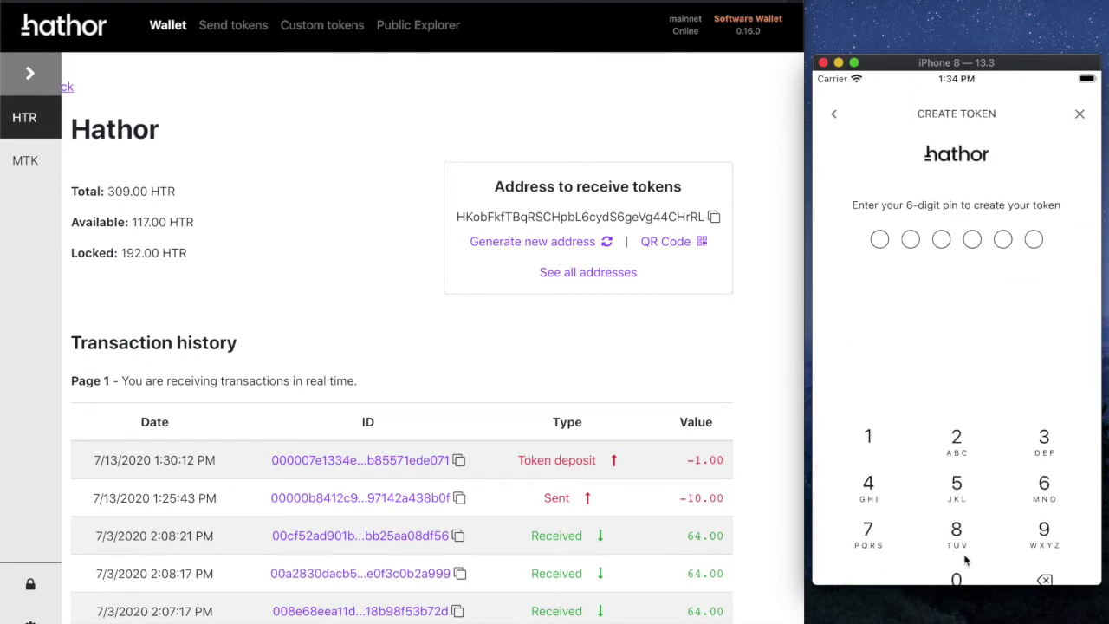
left_click(955, 520)
left_click(955, 519)
left_click(955, 519)
left_click(956, 519)
left_click(955, 520)
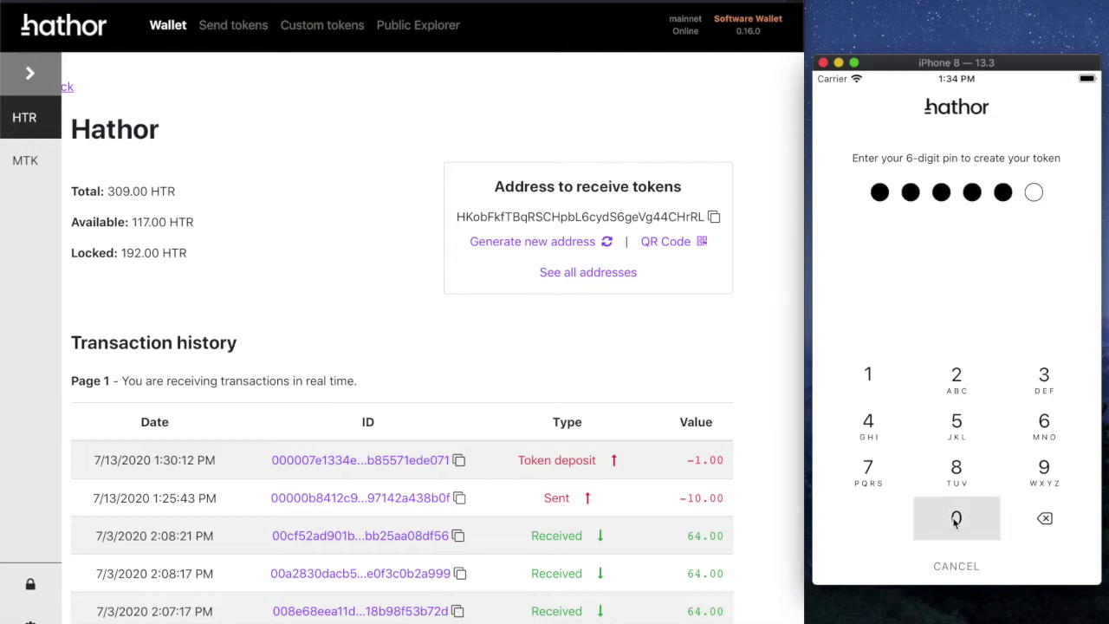
left_click(956, 520)
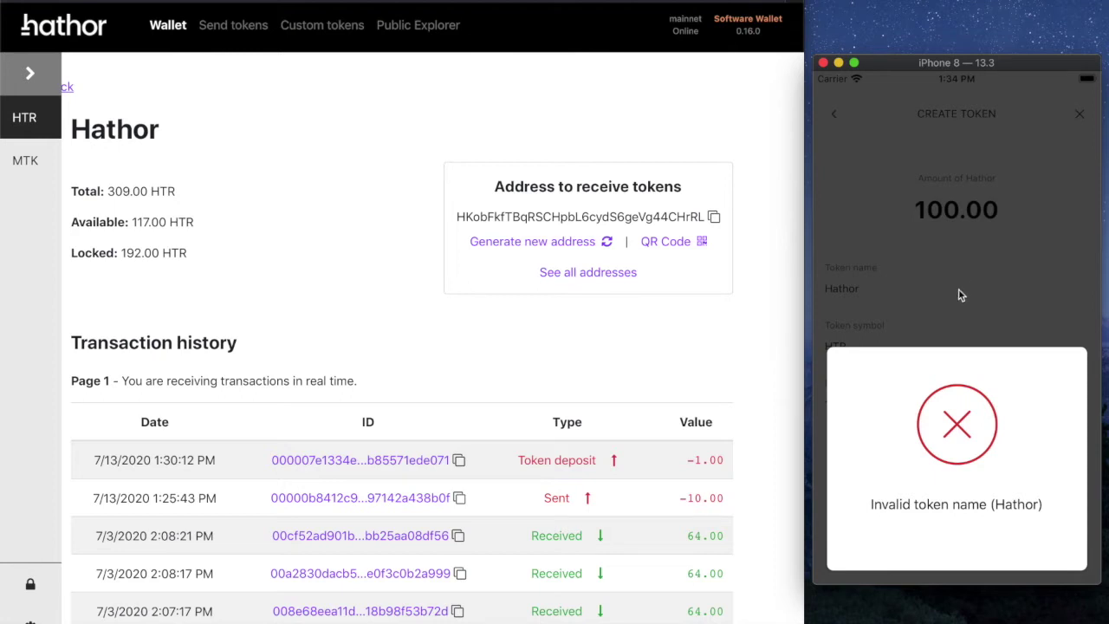
left_click(958, 288)
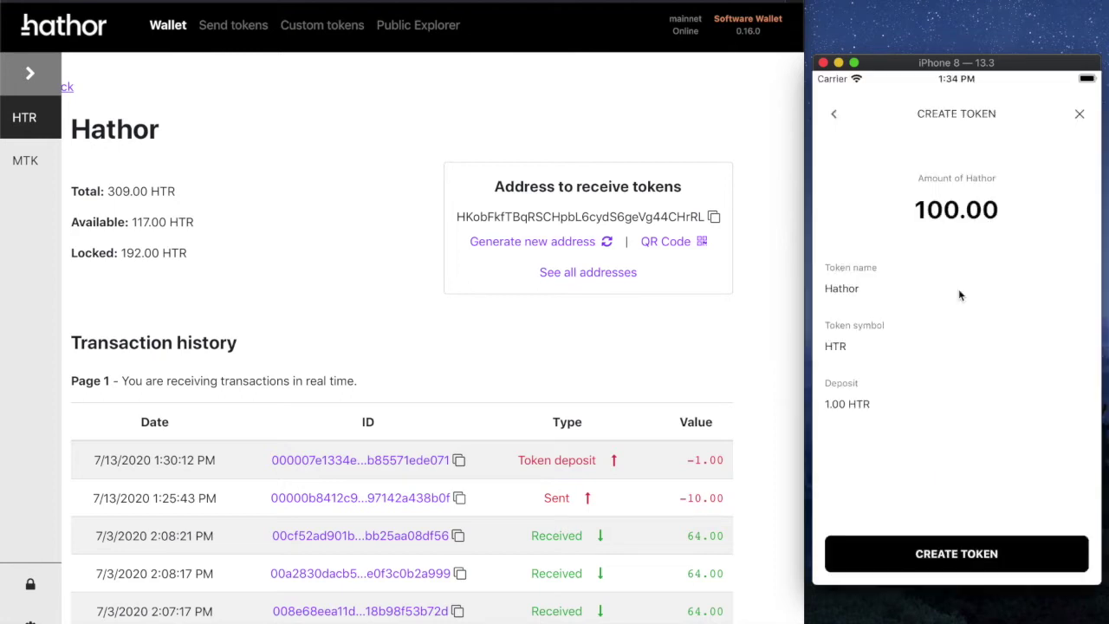
Step: Go back to the name step and retry as Hathor2 with symbol HTR and amount 100
left_click(834, 114)
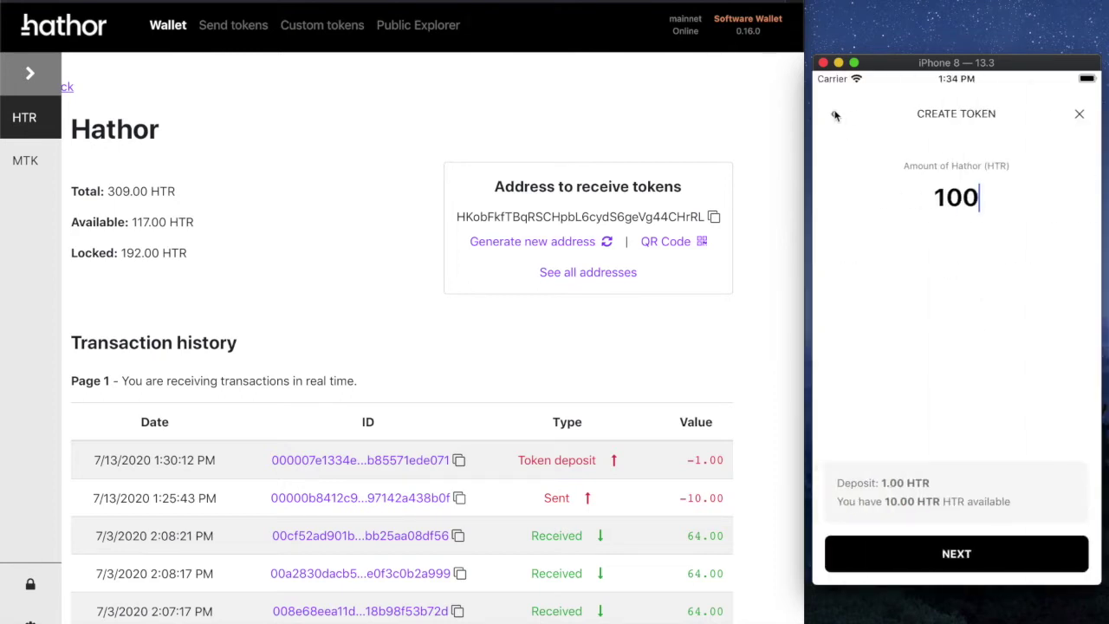
left_click(834, 116)
left_click(833, 114)
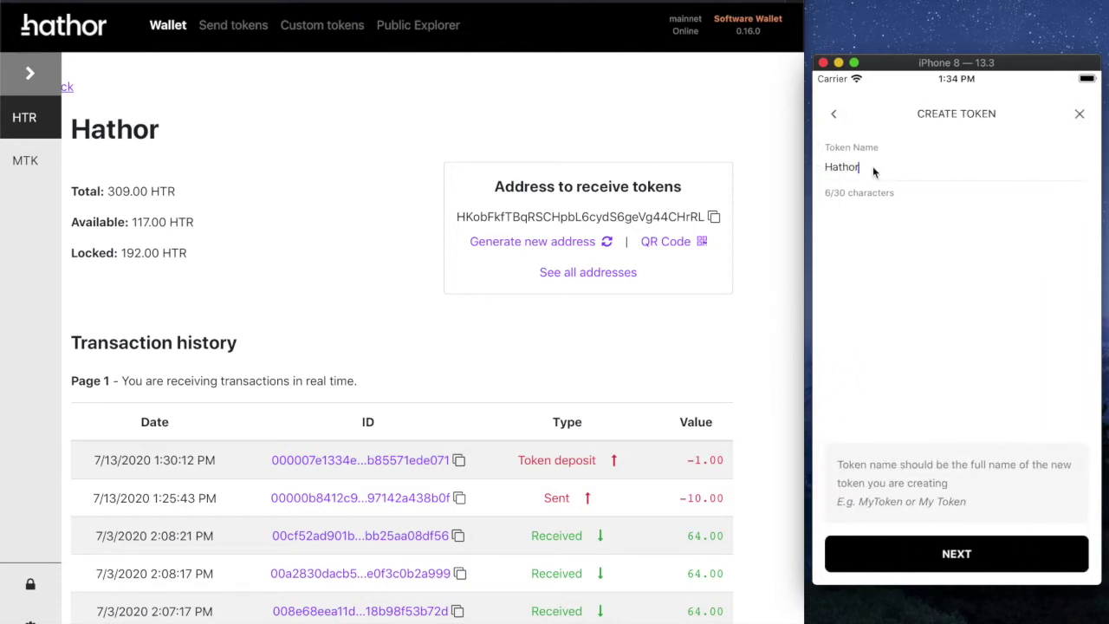
left_click(977, 555)
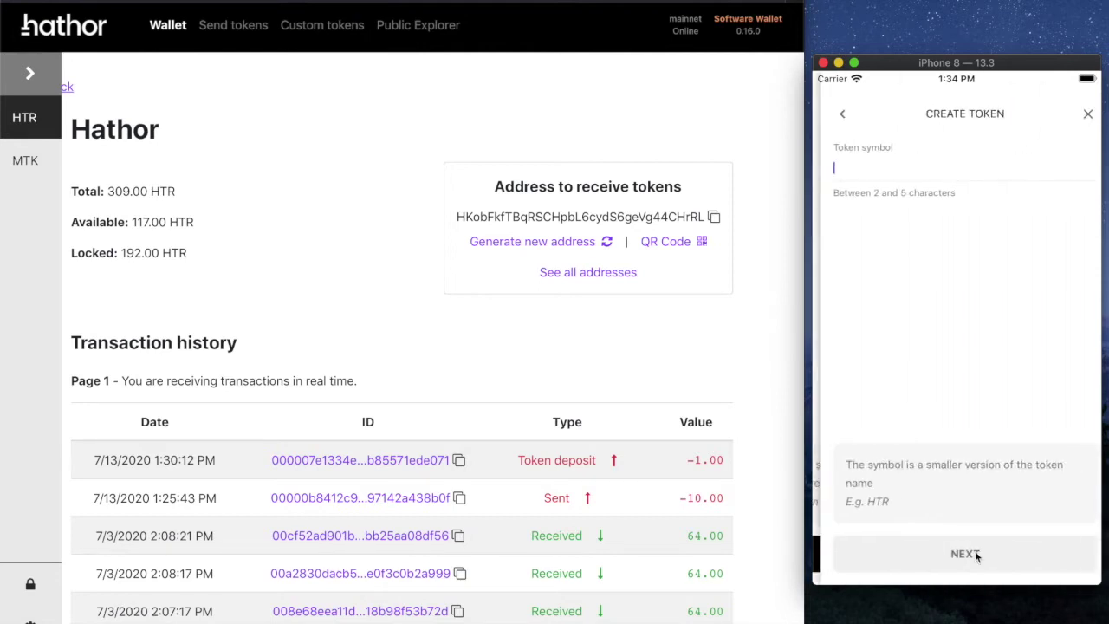
type("HTR")
left_click(978, 547)
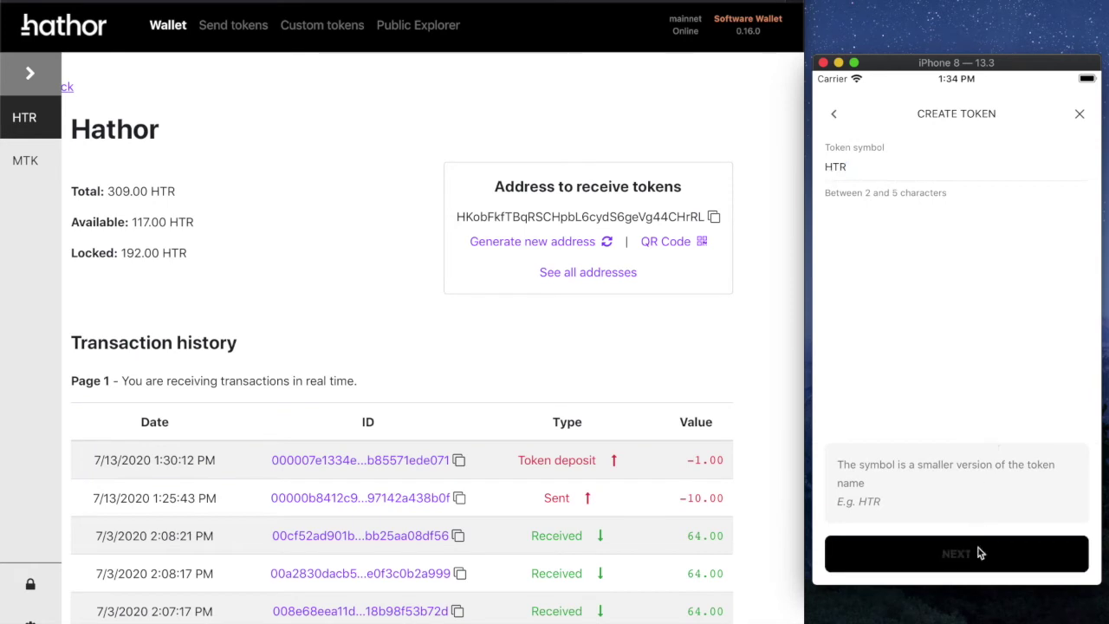
type("100")
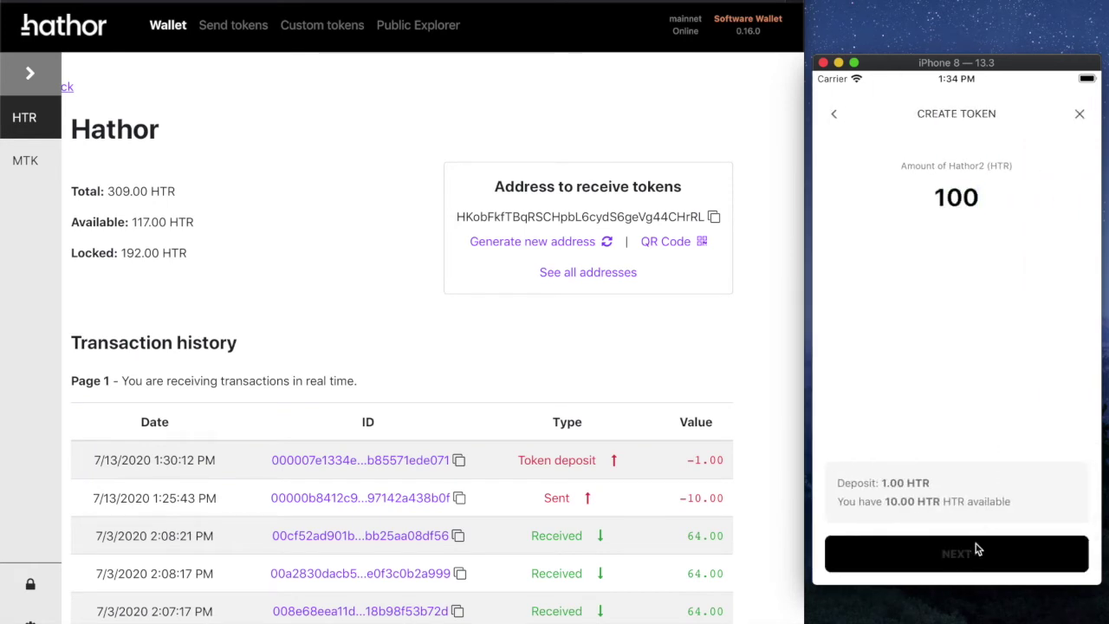
left_click(975, 545)
Step: Submit the Hathor2 token with the PIN and dismiss the invalid token symbol error
left_click(976, 555)
left_click(957, 518)
left_click(957, 518)
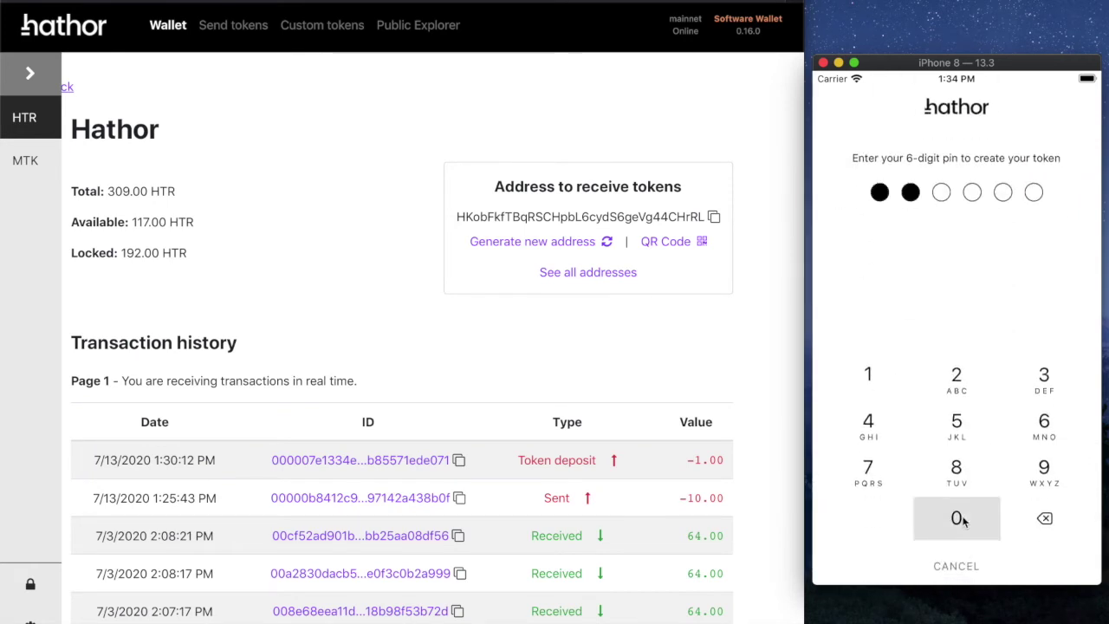
left_click(957, 518)
left_click(958, 518)
left_click(957, 518)
left_click(957, 518)
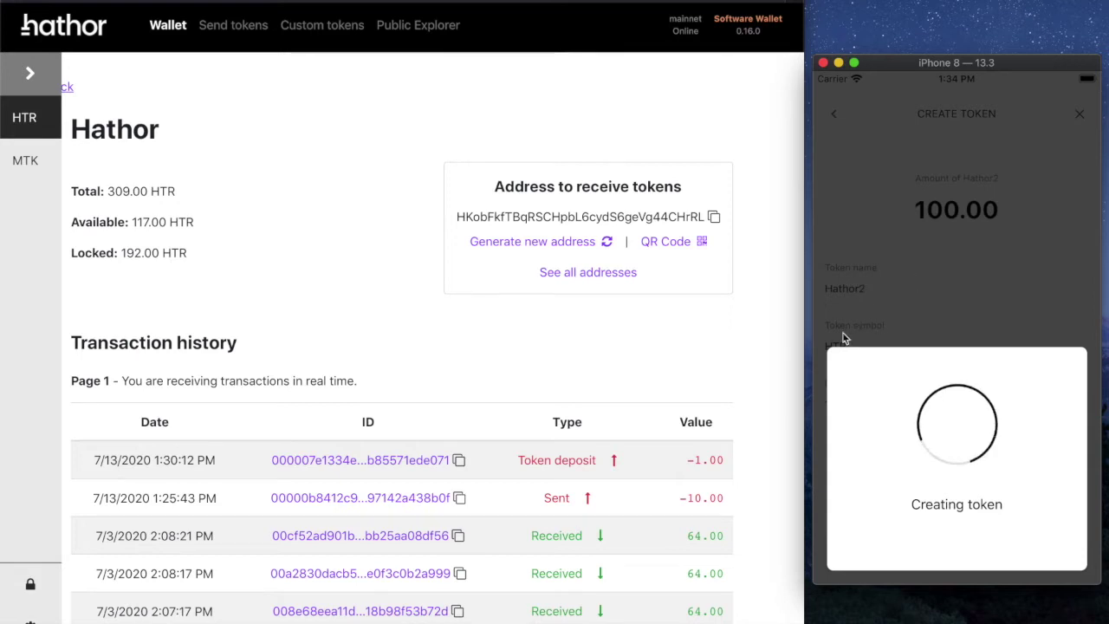
left_click(995, 287)
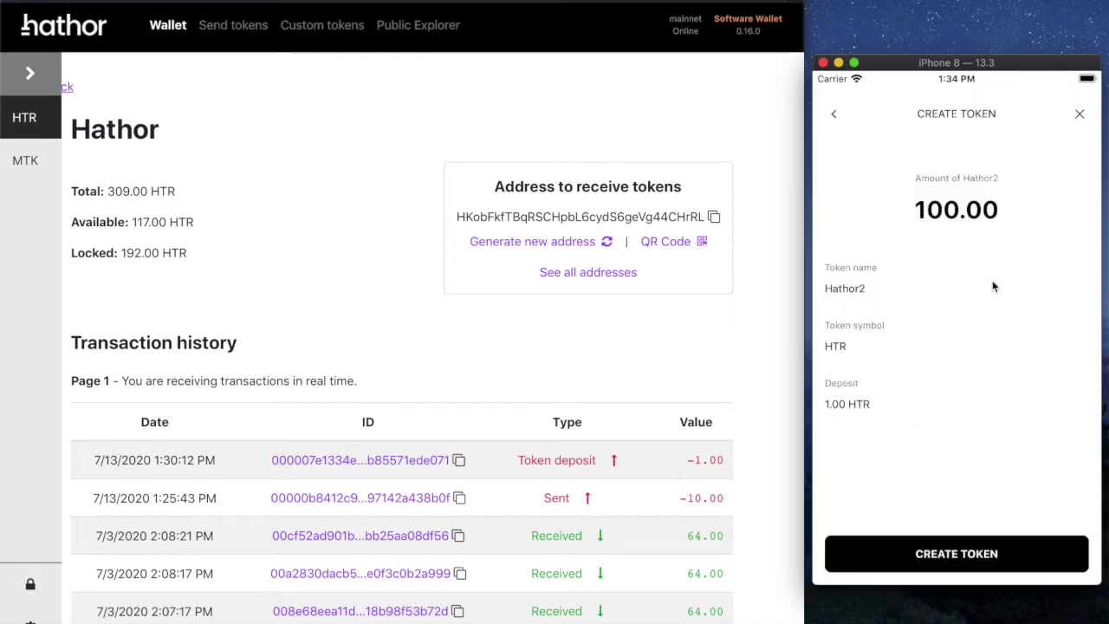
Step: Back out of the token creation screens to the deposit notice
left_click(836, 117)
left_click(836, 116)
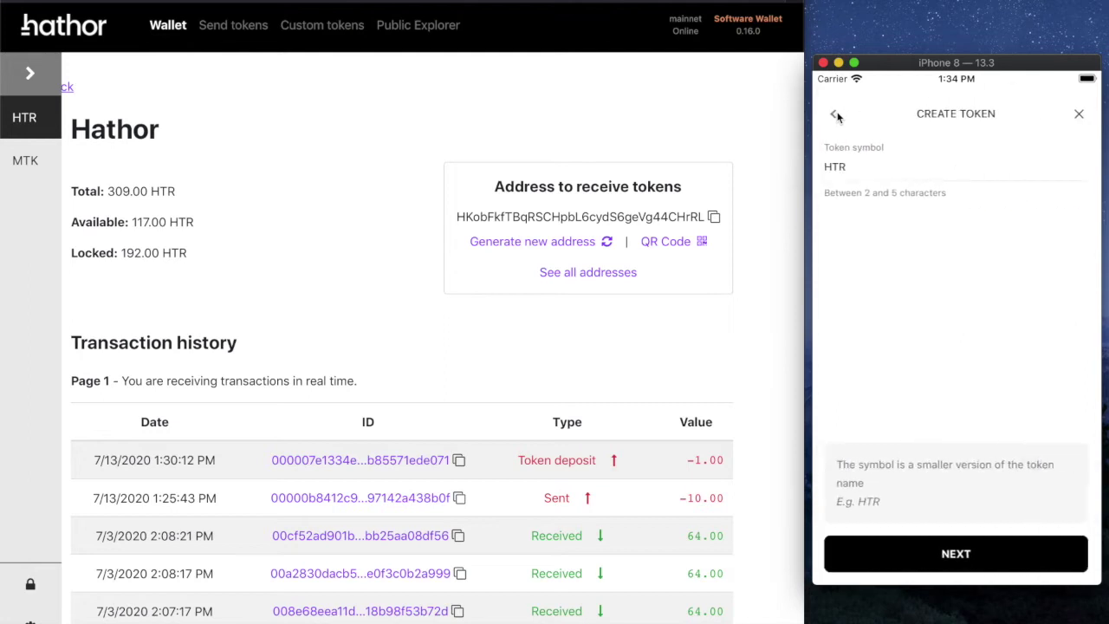
left_click(836, 116)
left_click(836, 116)
Step: Close token creation, show the phone's token list, open desktop MyToken, then the phone's receive address
left_click(836, 116)
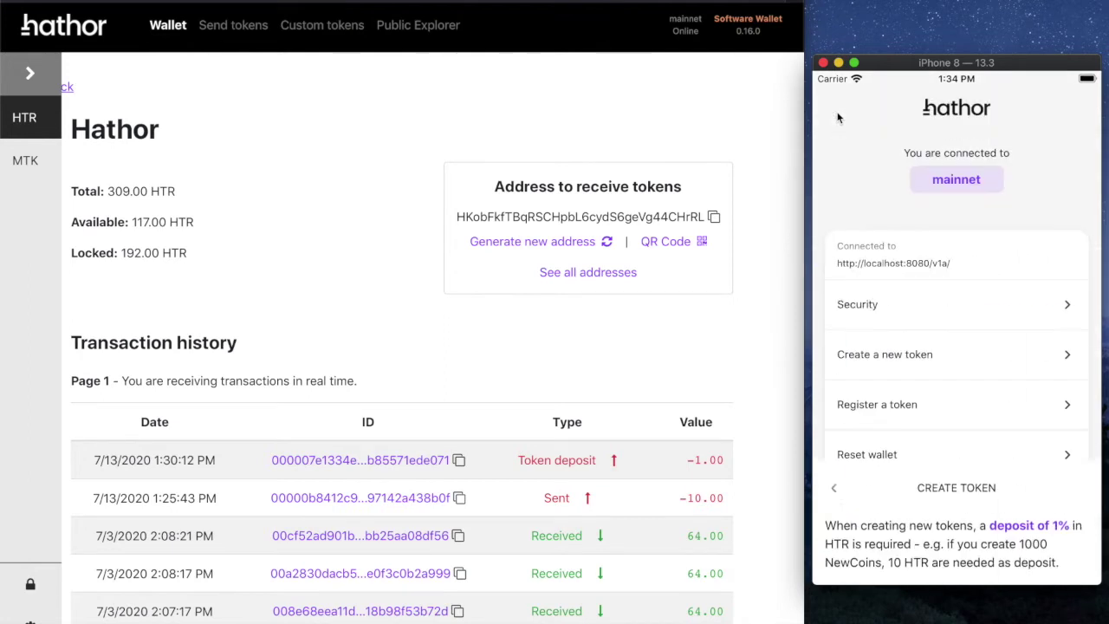
left_click(849, 567)
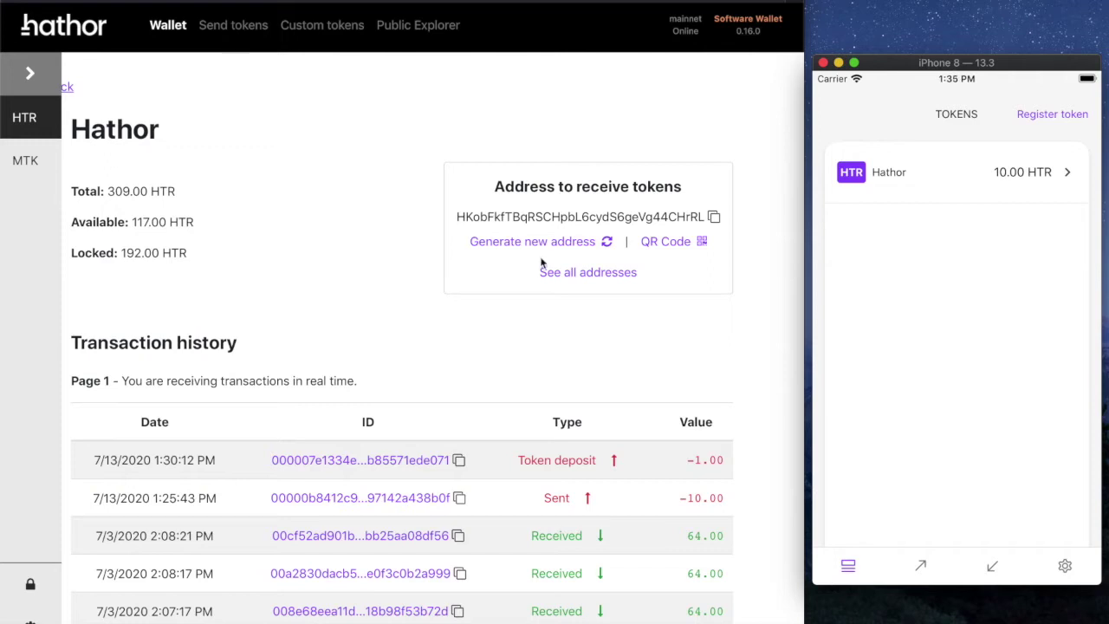
left_click(12, 163)
left_click(26, 160)
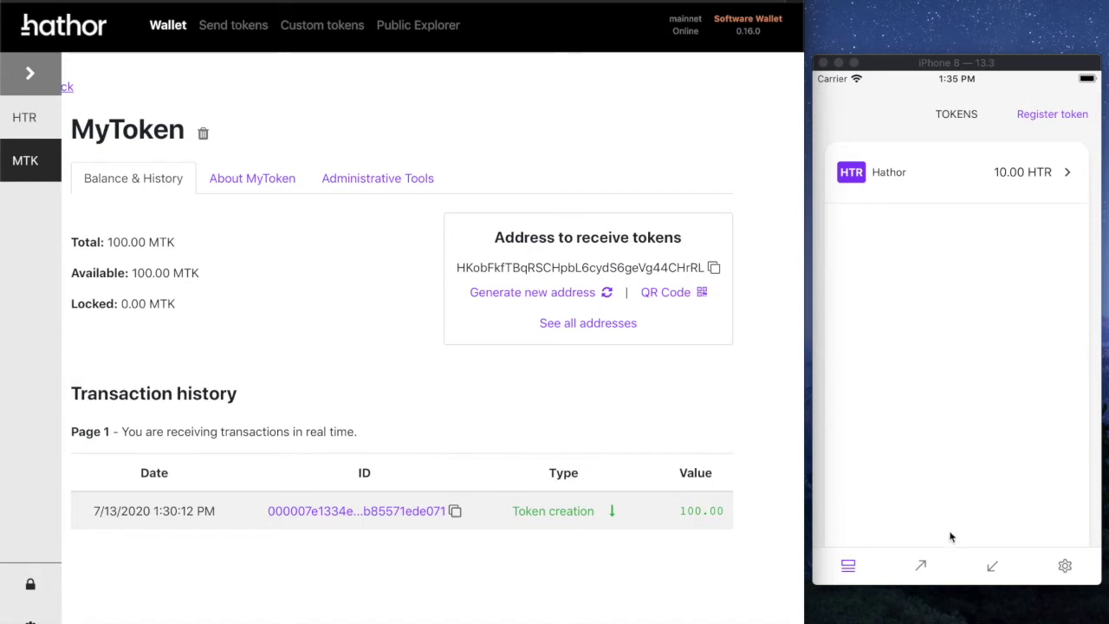
left_click(992, 566)
Step: Copy the phone's receive address and paste it into a new desktop send form with amount 5
left_click(979, 459)
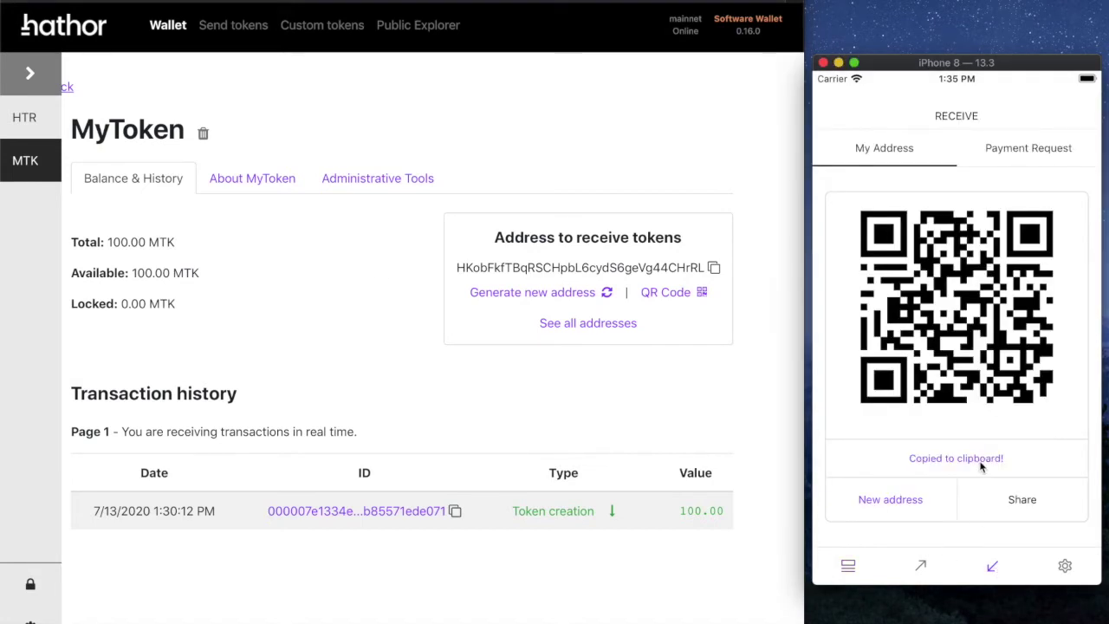
left_click(849, 567)
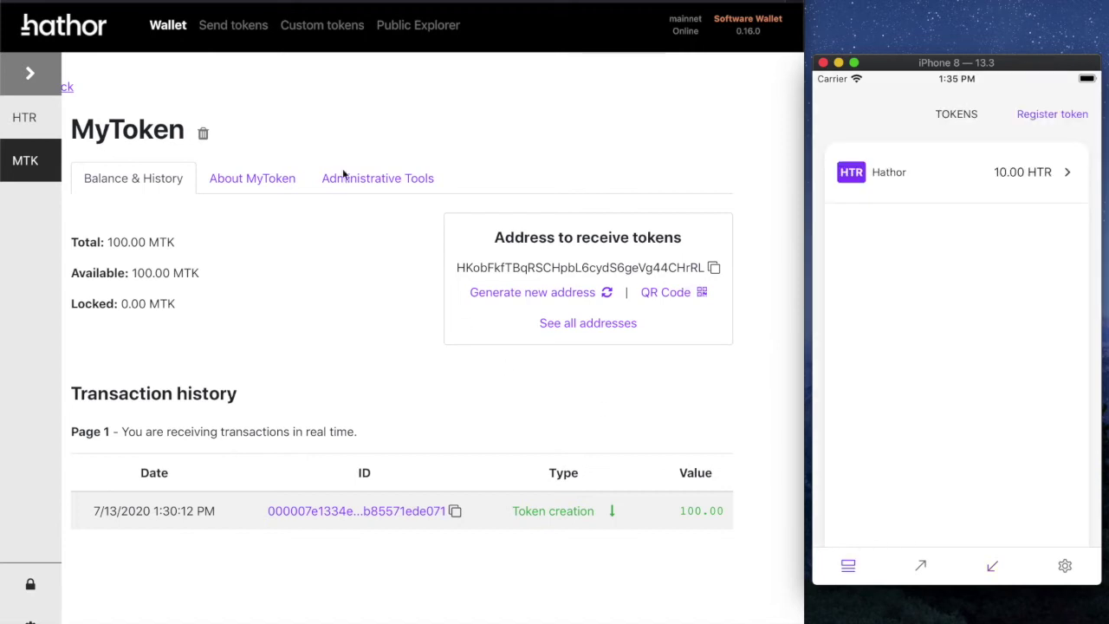
left_click(238, 31)
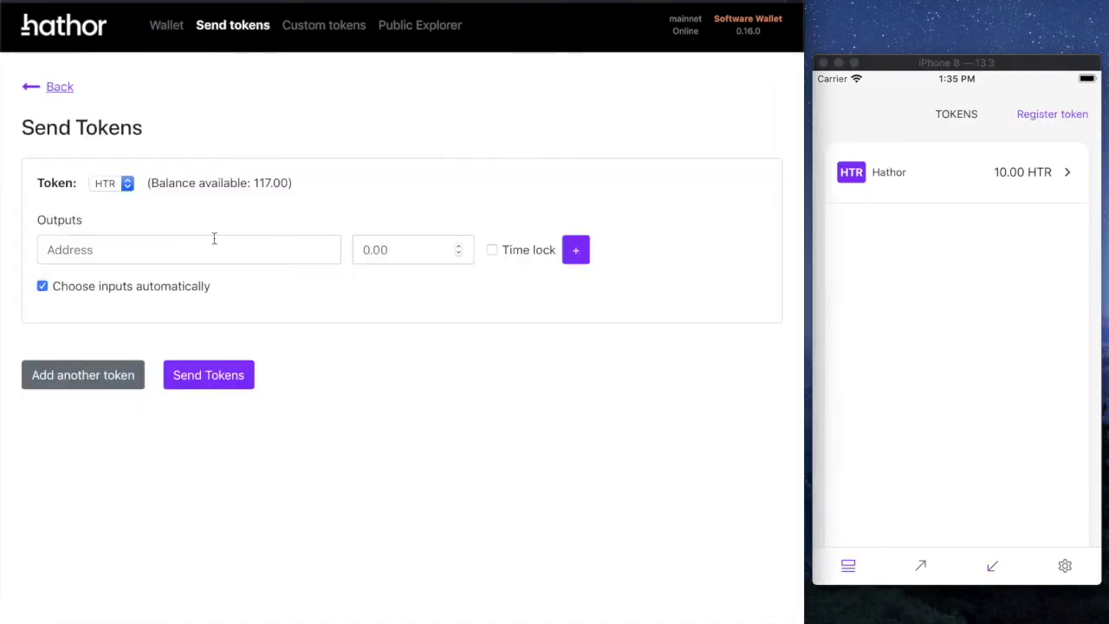
left_click(213, 245)
key("super+v")
left_click(372, 251)
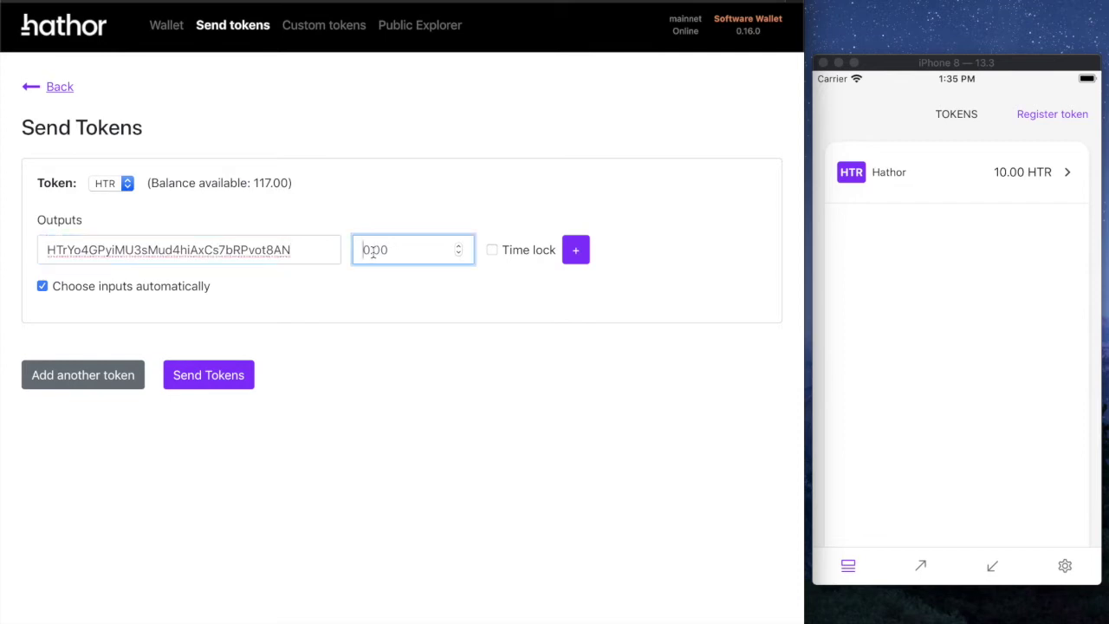
type("5")
Step: Select MTK, re-enter the phone address and amount 5, and send it with the PIN
left_click(115, 184)
left_click(106, 199)
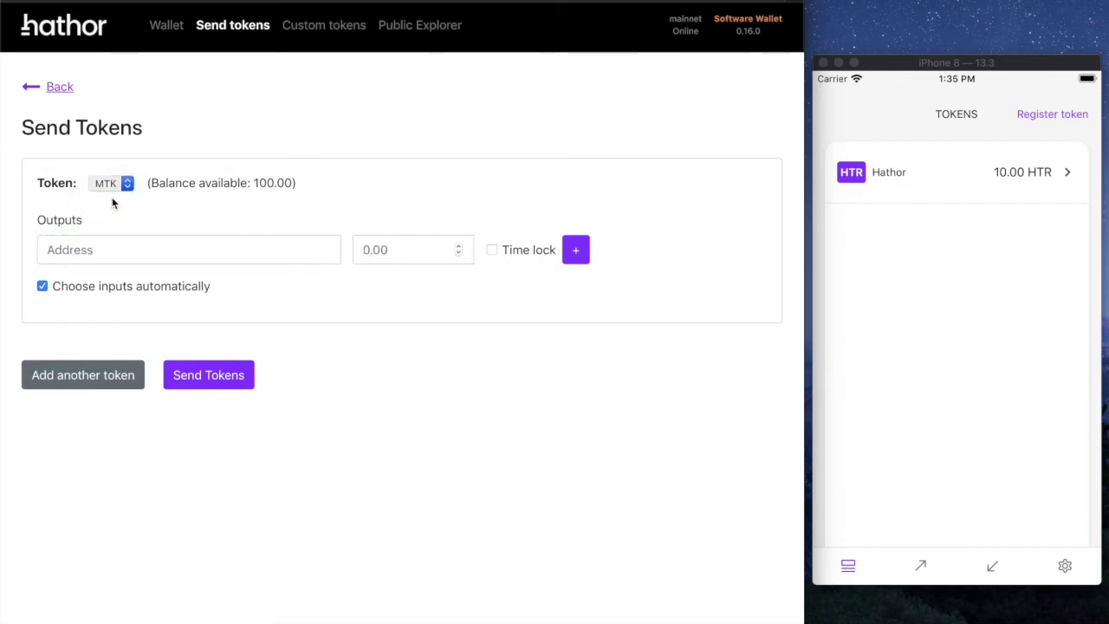
left_click(134, 249)
key("super+v")
key("Tab")
type("5")
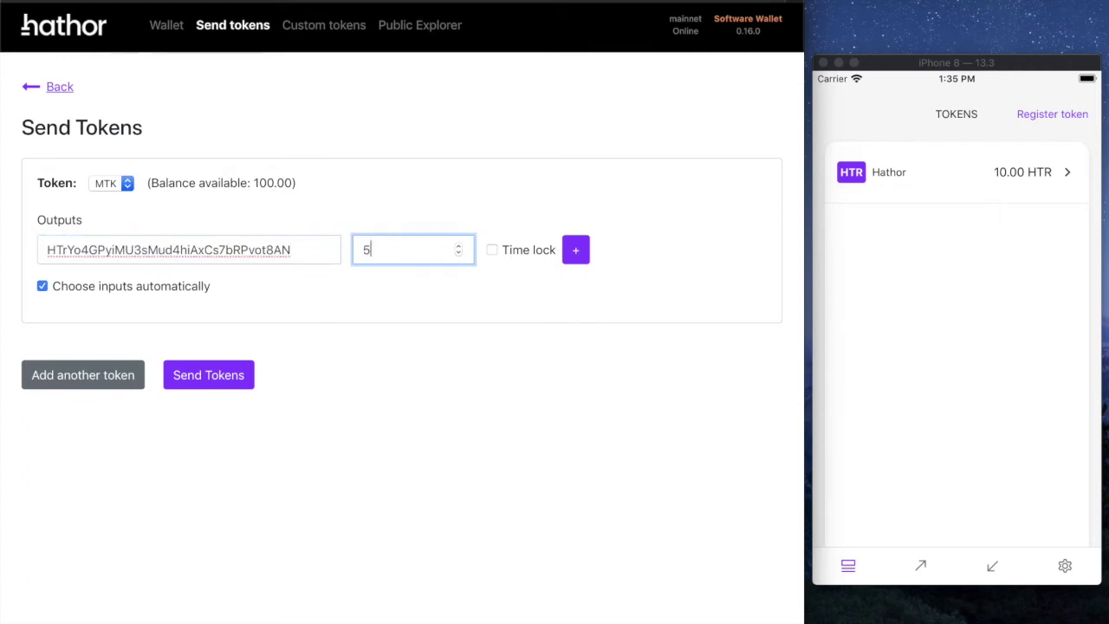
left_click(217, 375)
type("1")
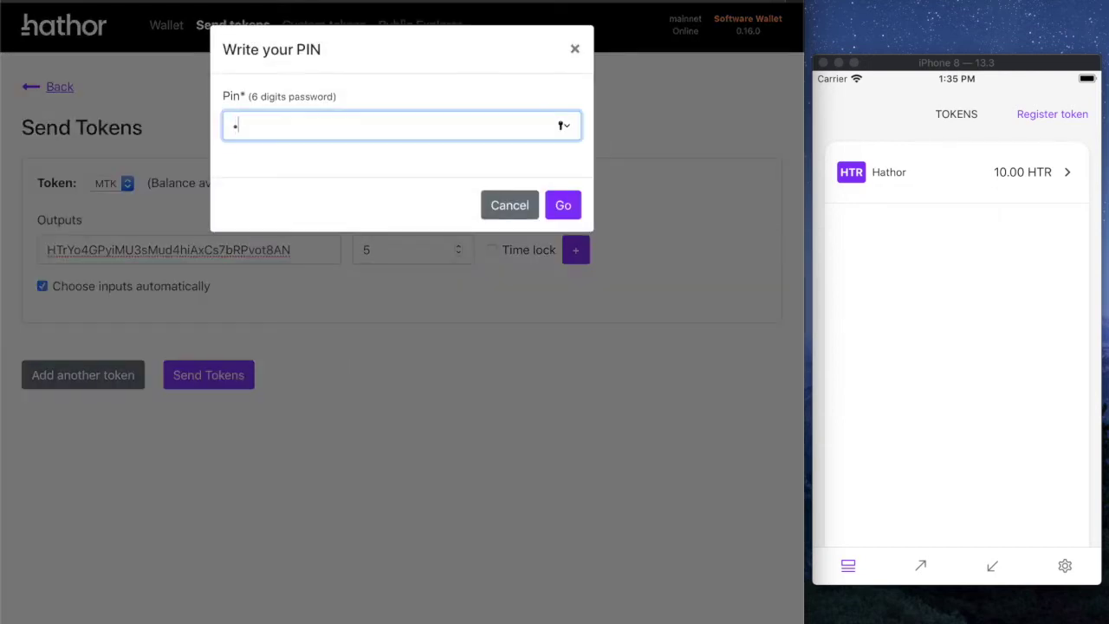
type("23456")
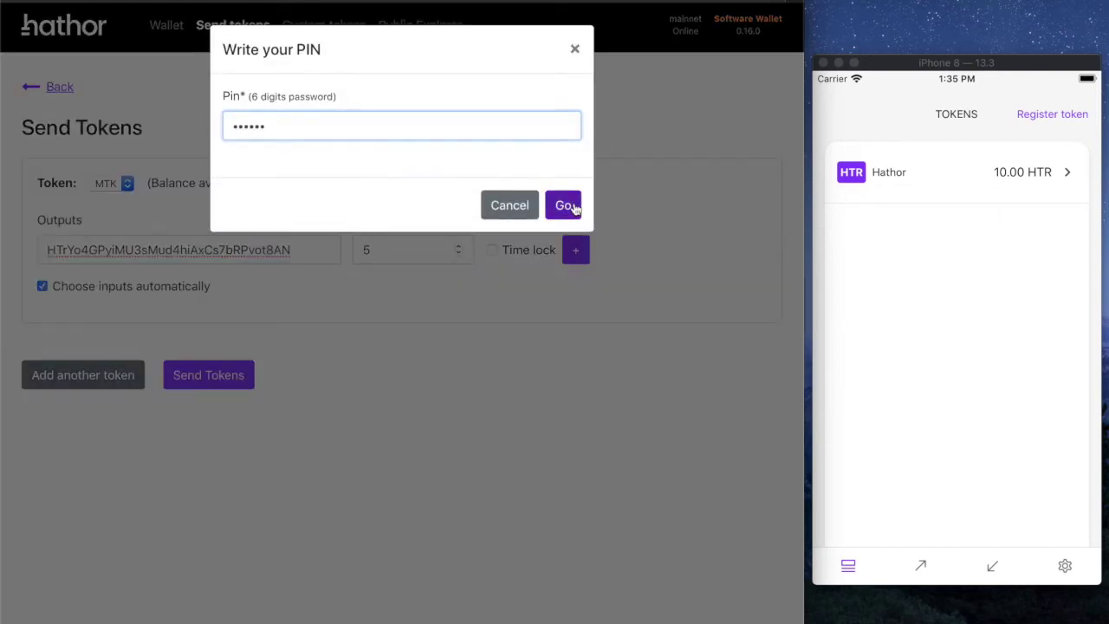
left_click(563, 205)
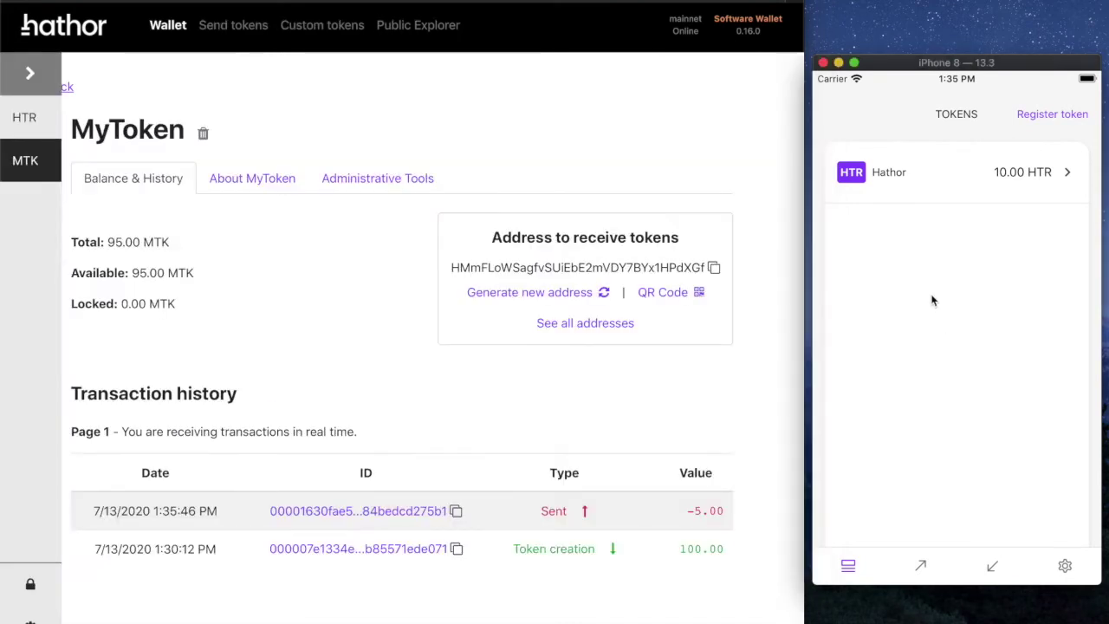
left_click(1065, 565)
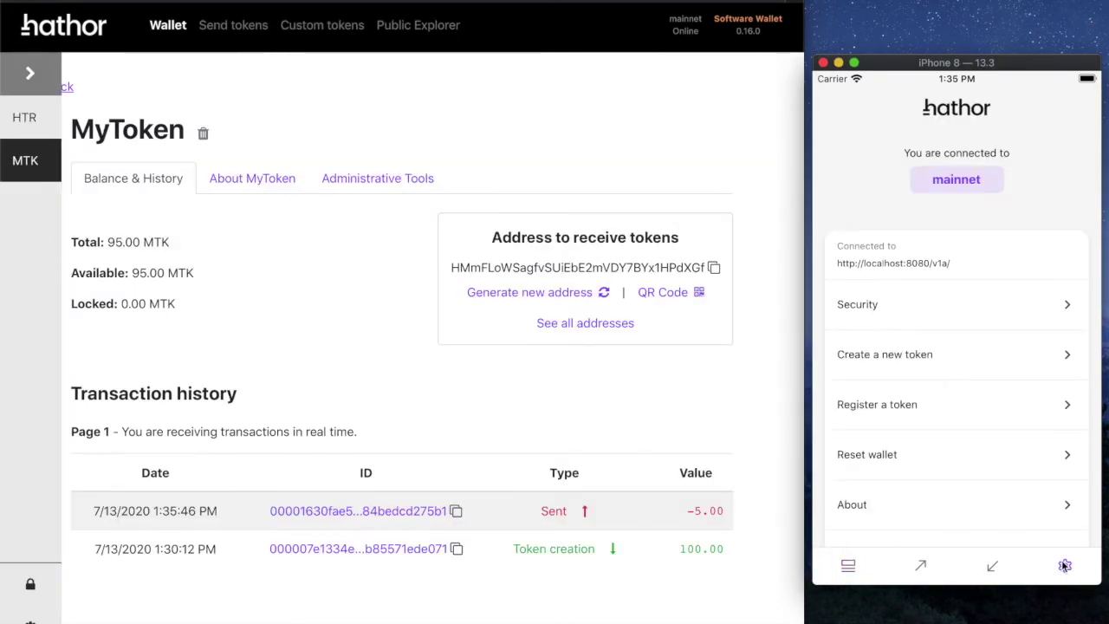
left_click(840, 565)
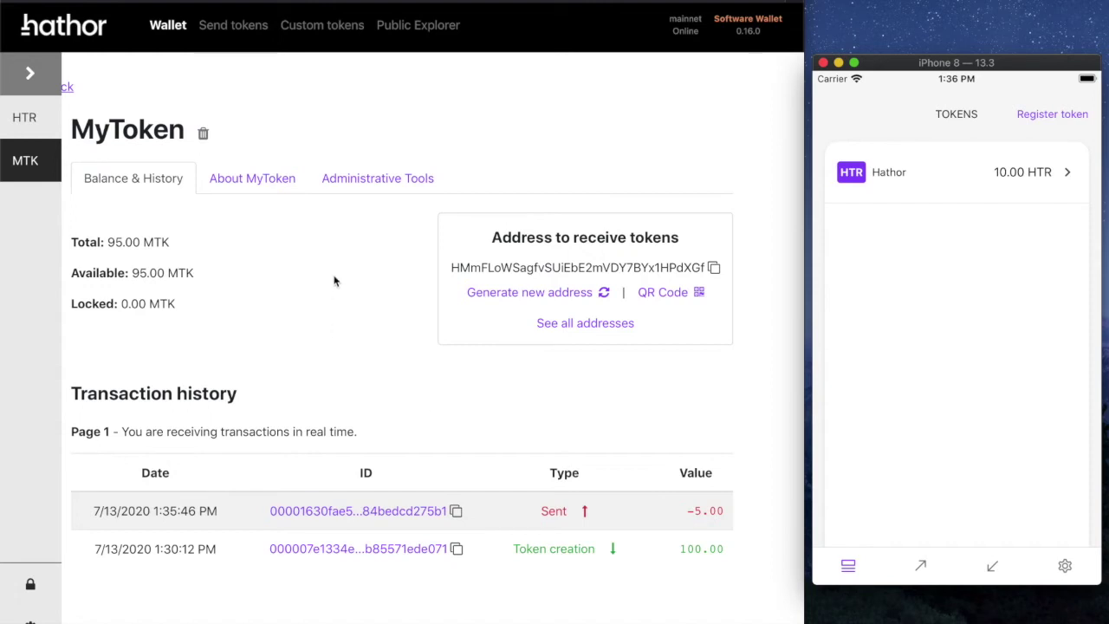
left_click(272, 255)
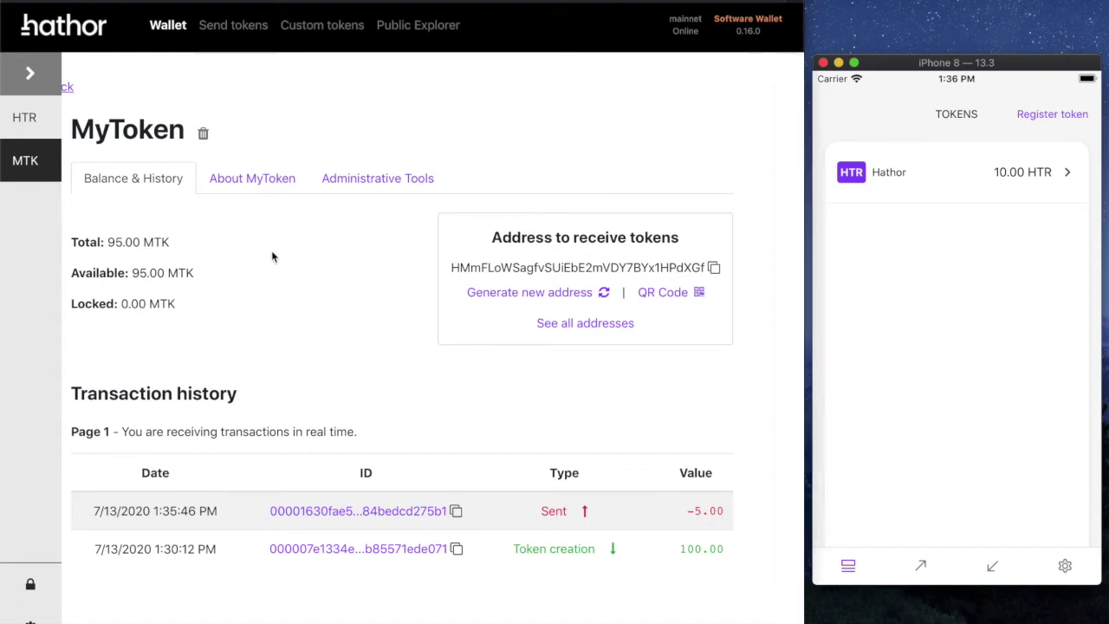
Step: Copy MyToken's configuration string from its About page on the desktop
left_click(271, 182)
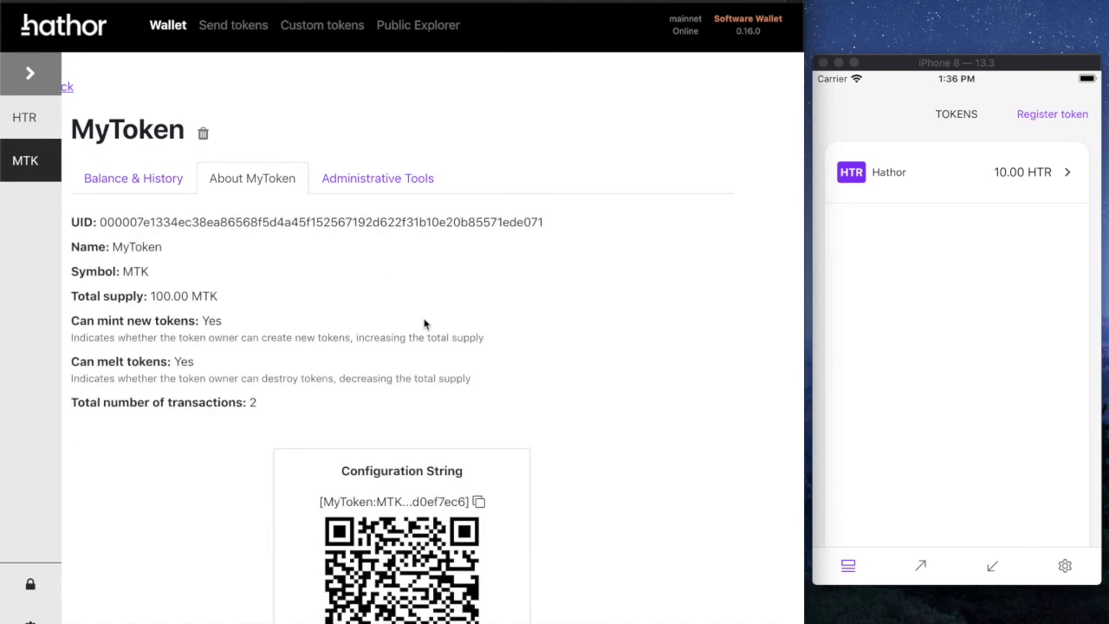
scroll(411, 423, "down", 2)
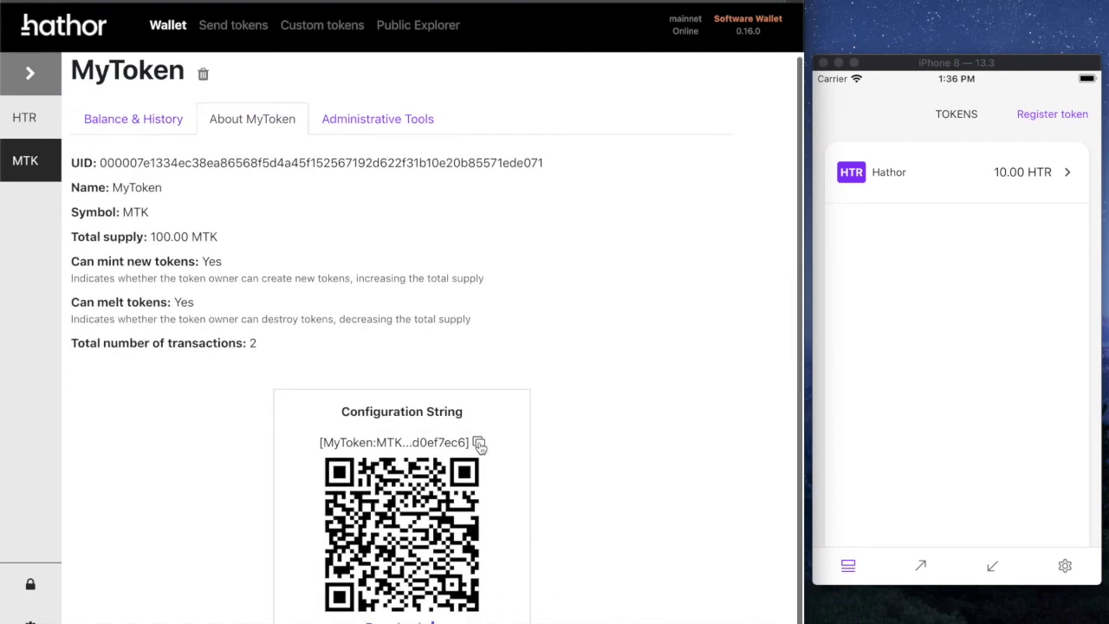
left_click(479, 443)
Step: Register MyToken on the phone by pasting its configuration string as manual info
left_click(1056, 116)
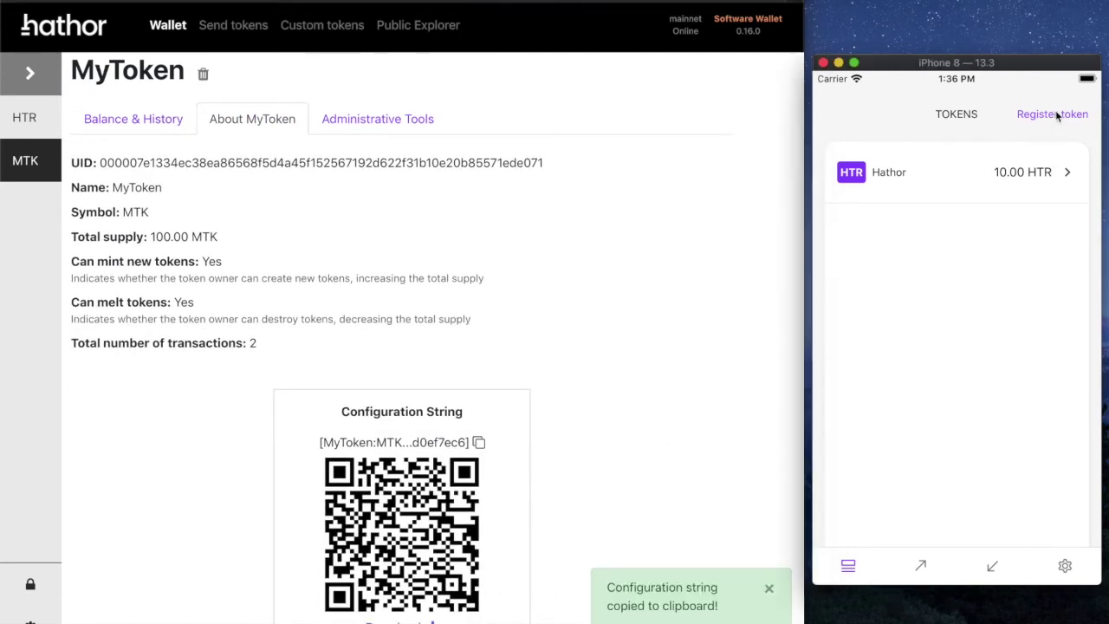
left_click(1057, 115)
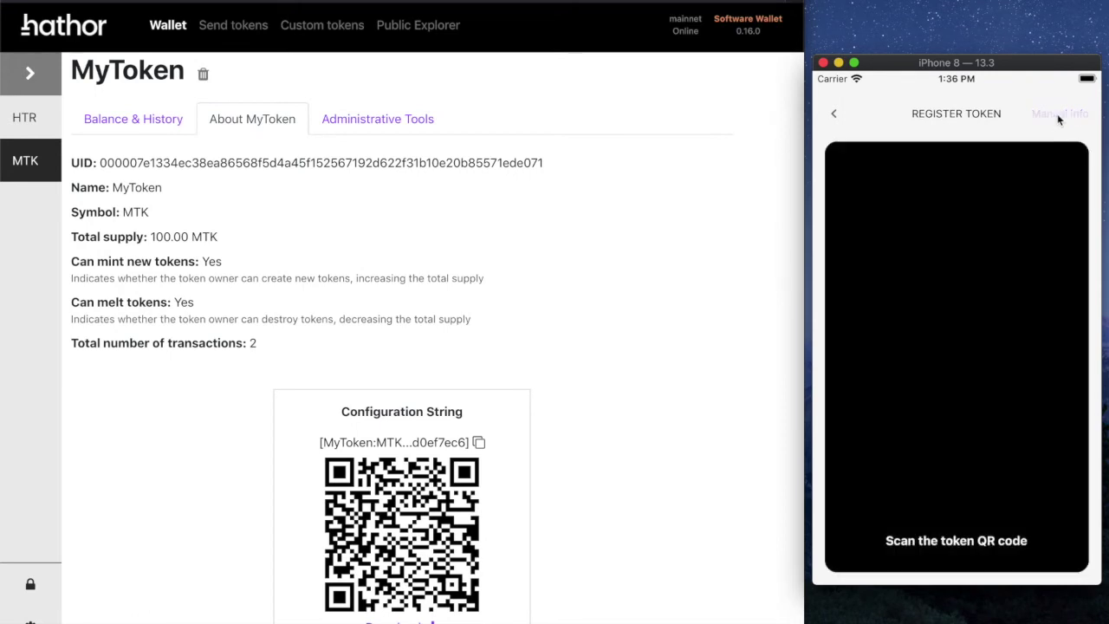
left_click(1058, 116)
key("super+v")
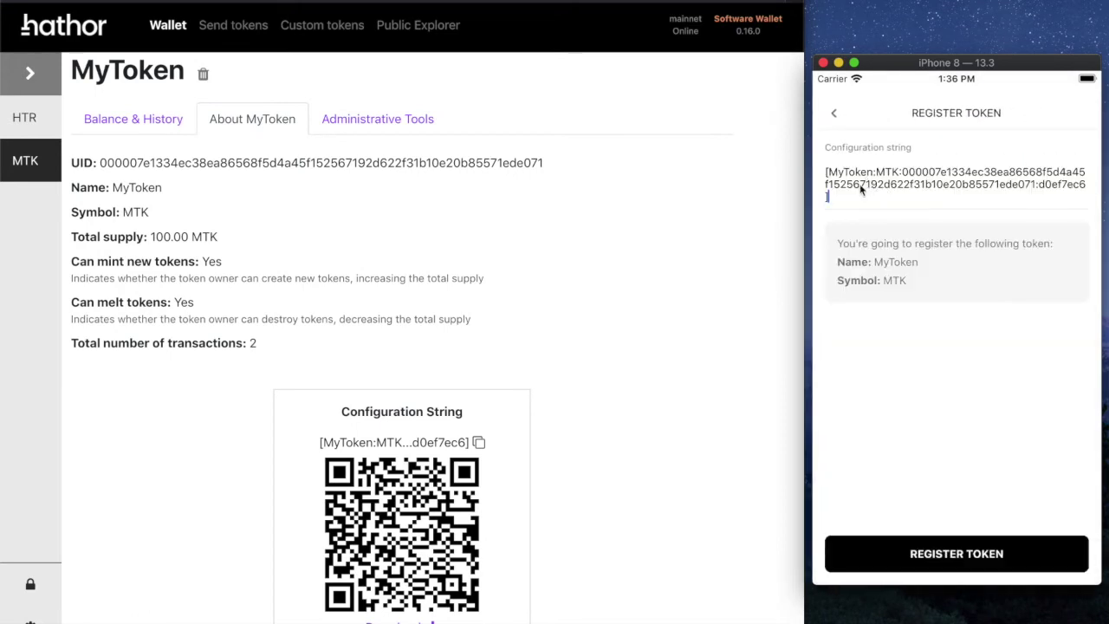
left_click(955, 558)
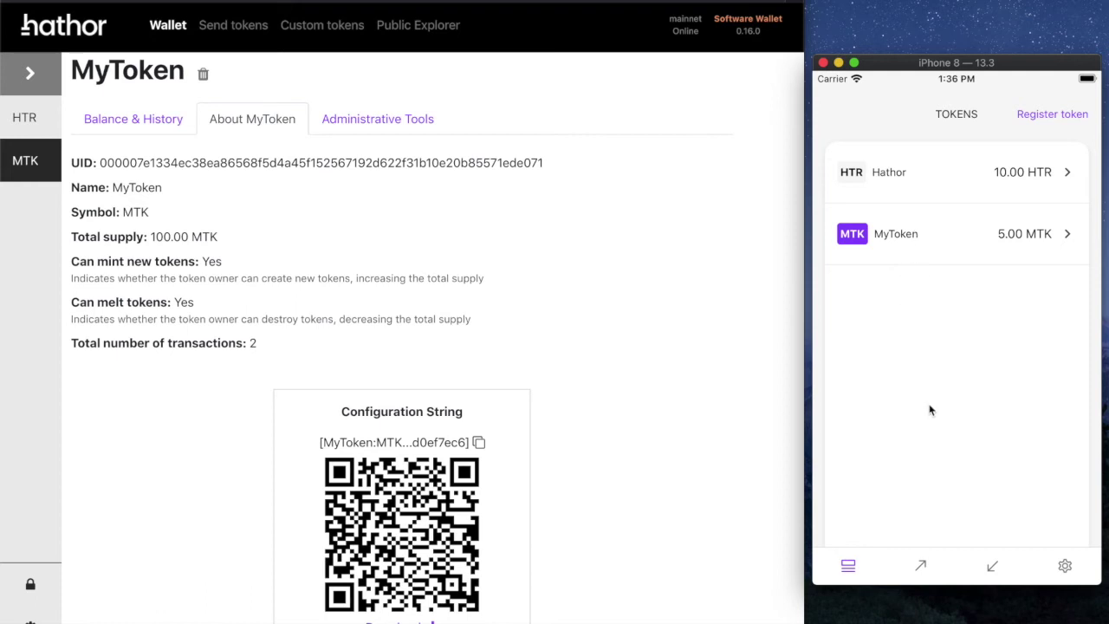
left_click(124, 111)
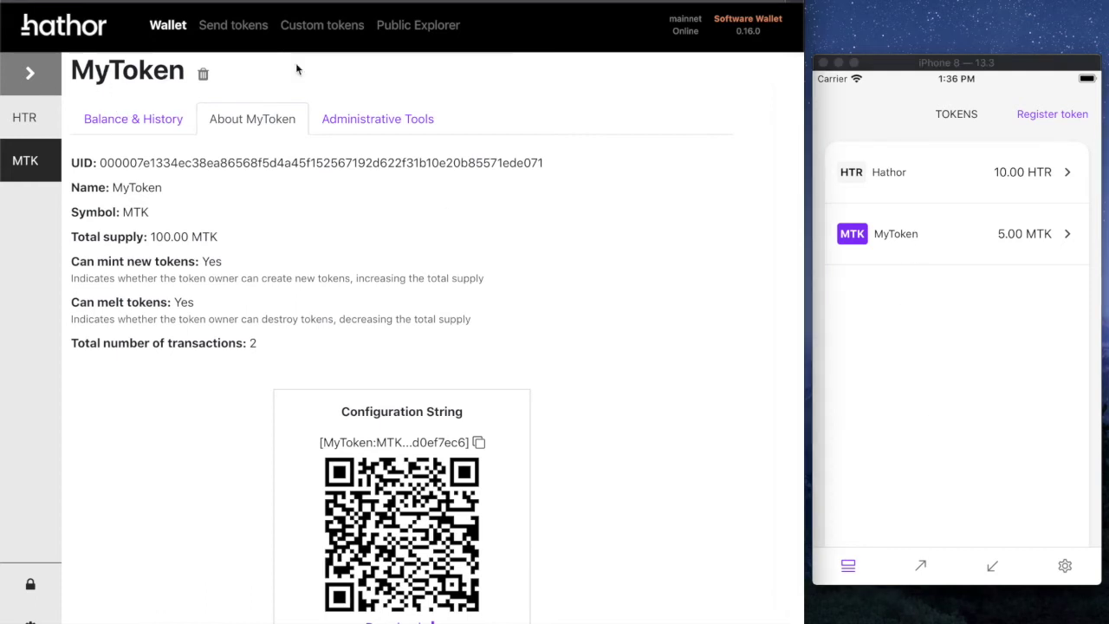
Step: Open the desktop Custom Tokens page and browse MyToken's details and Hathor's balance on the phone
left_click(314, 25)
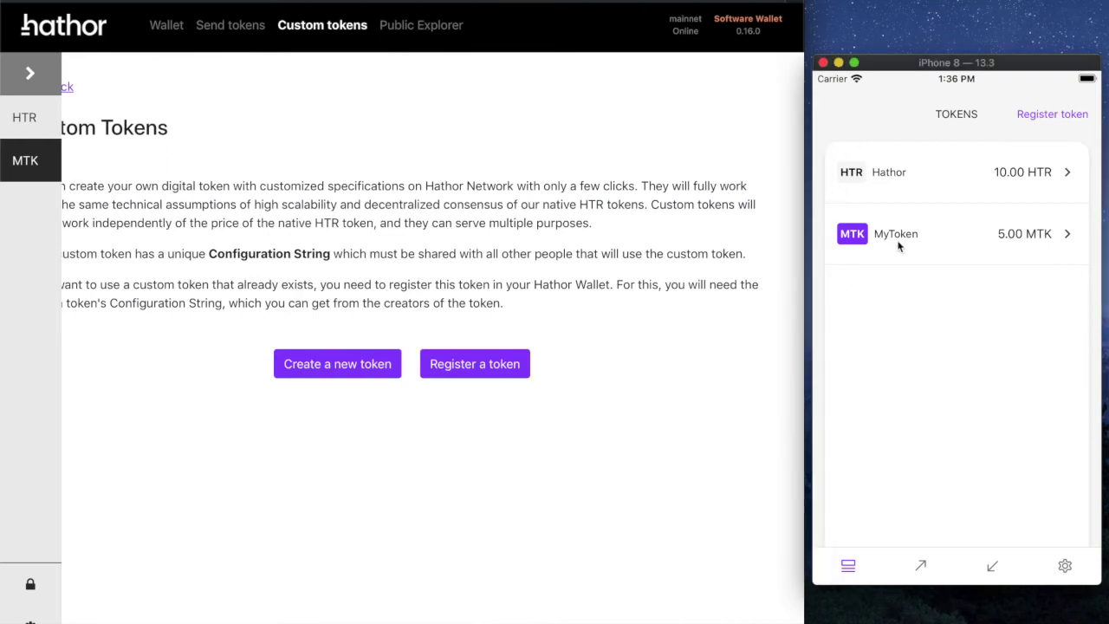
left_click(970, 236)
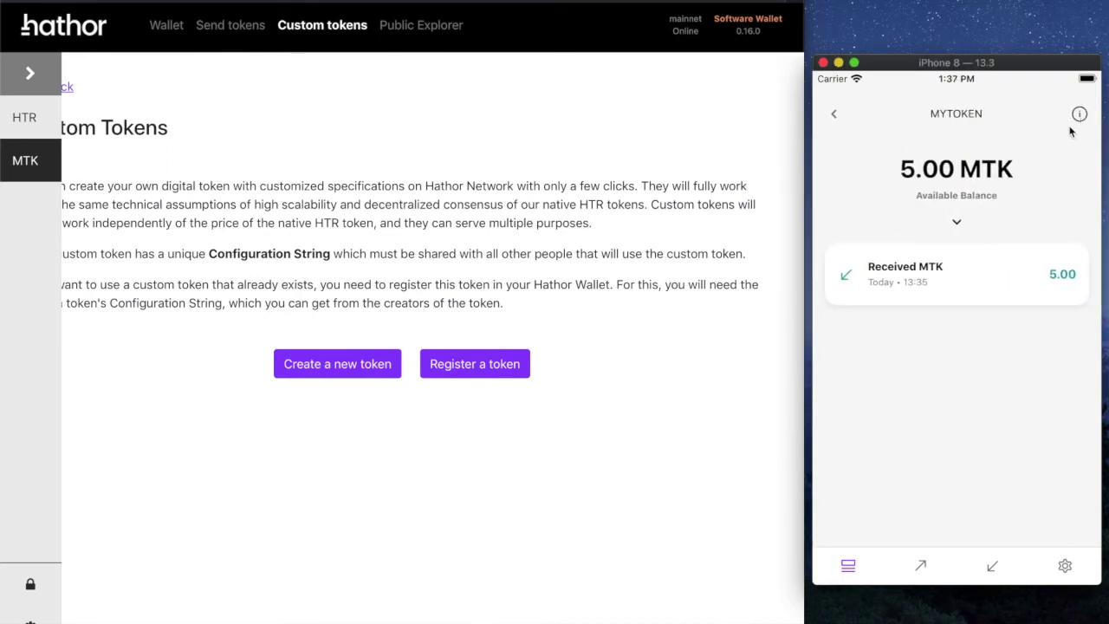
left_click(1079, 115)
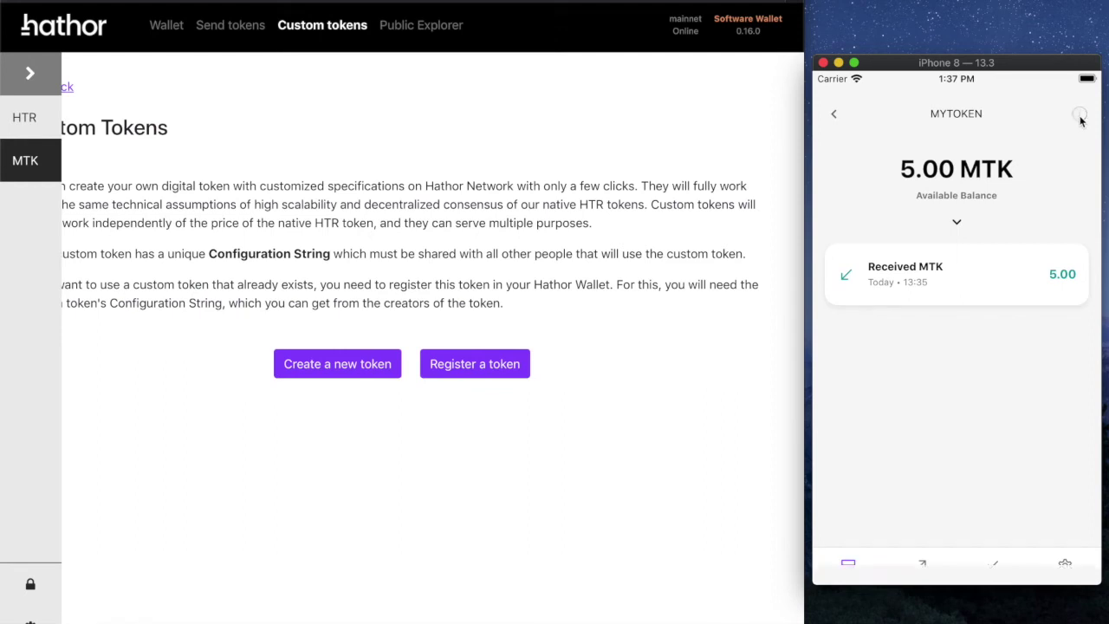
left_click(835, 117)
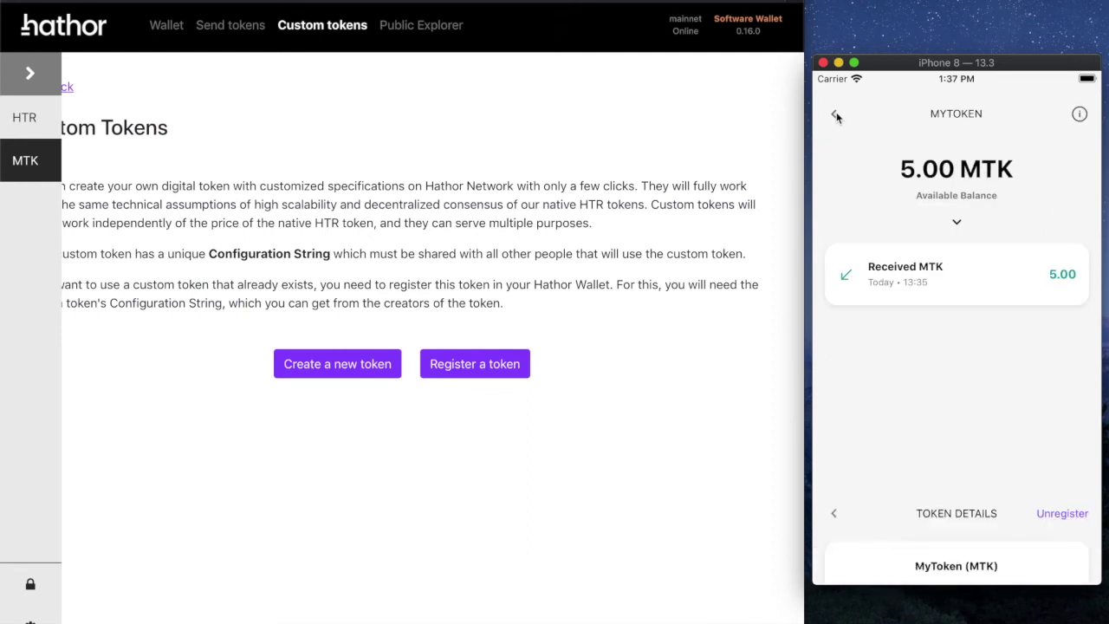
left_click(834, 117)
left_click(920, 173)
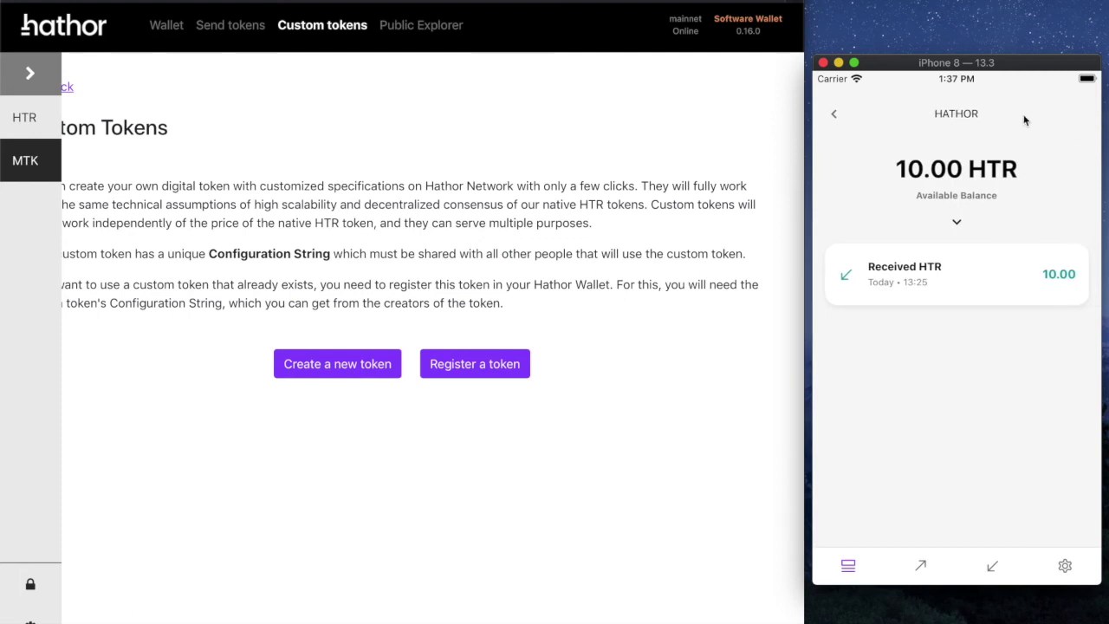
left_click(834, 117)
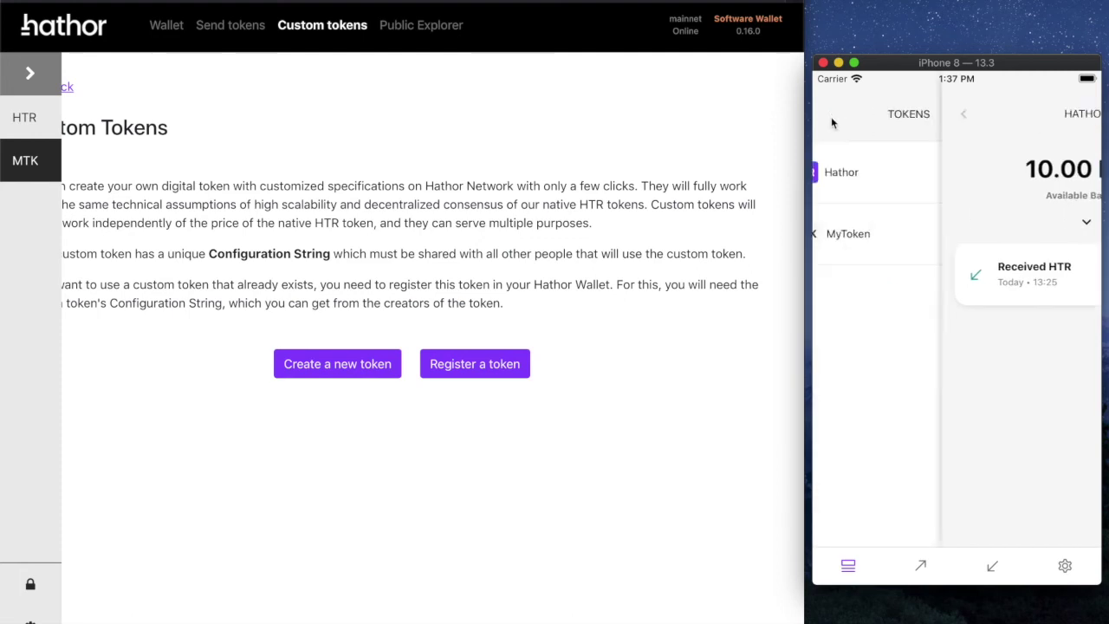
Step: Review MyToken's details on the phone again, then start a new token on desktop
left_click(925, 236)
left_click(1079, 113)
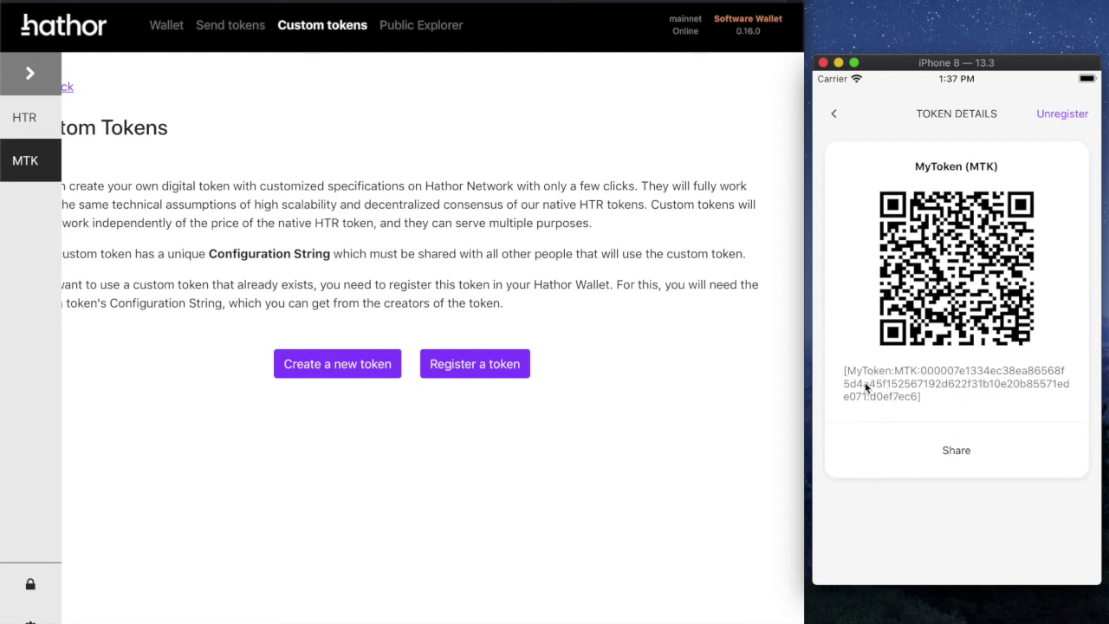
left_click(833, 117)
left_click(833, 117)
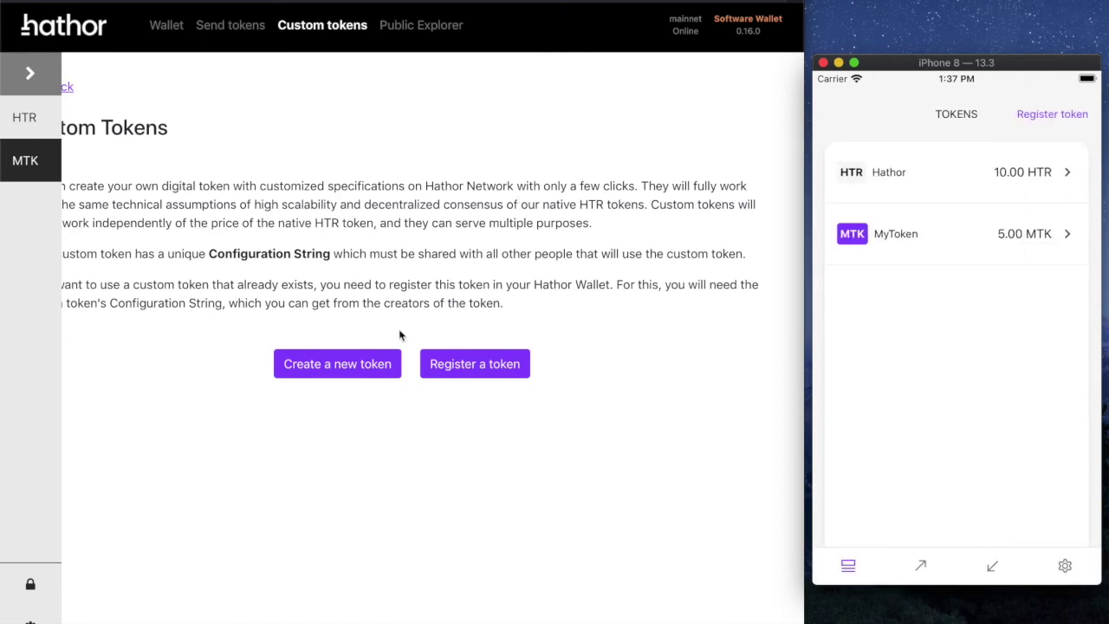
left_click(369, 375)
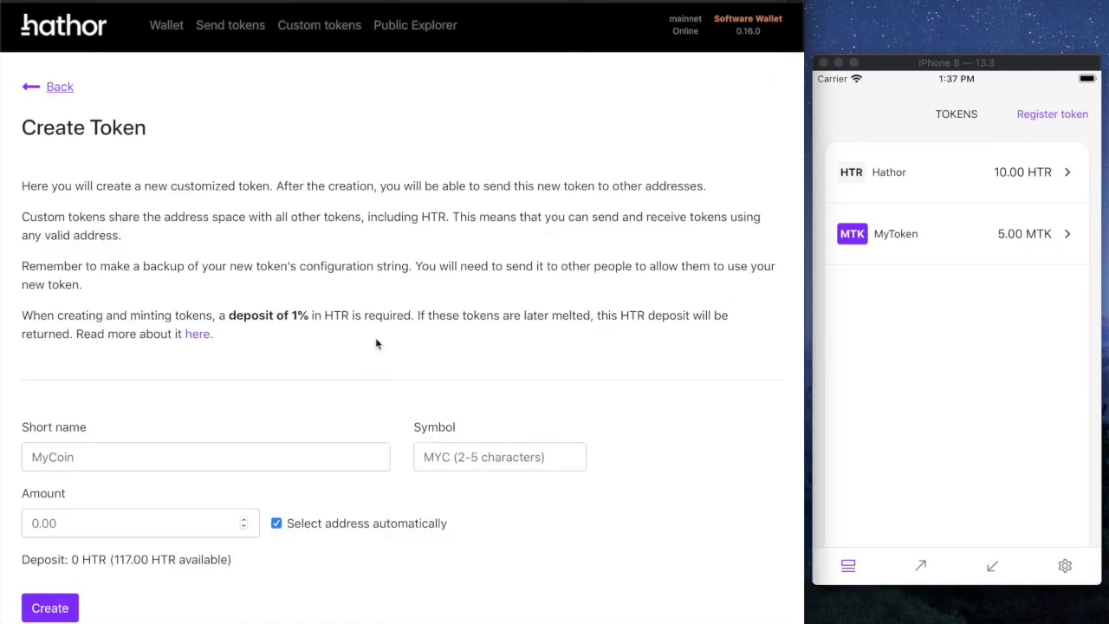
Step: Fill in the new token as name MyToken, symbol MTK, amount 50
left_click(182, 468)
type("MyTo")
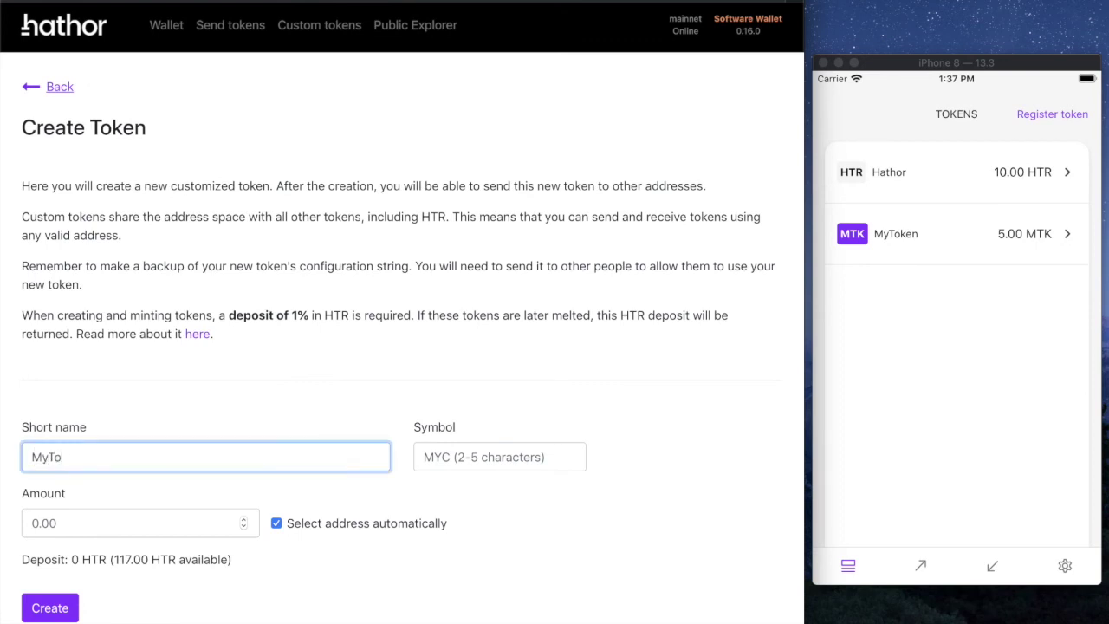
type("ken")
left_click(424, 457)
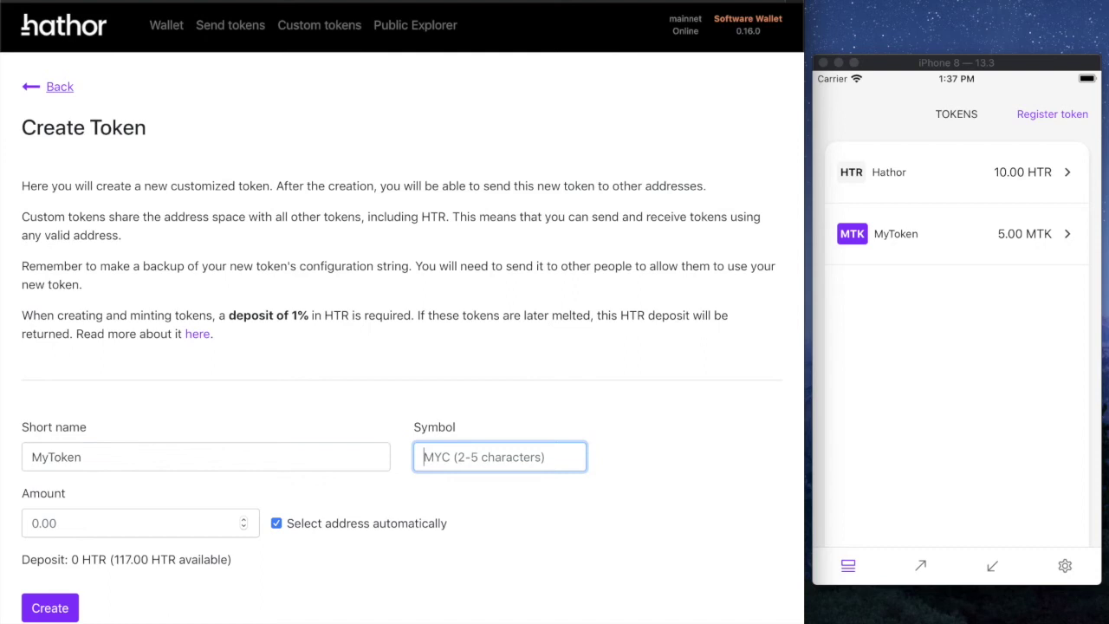
type("MTK")
left_click(80, 513)
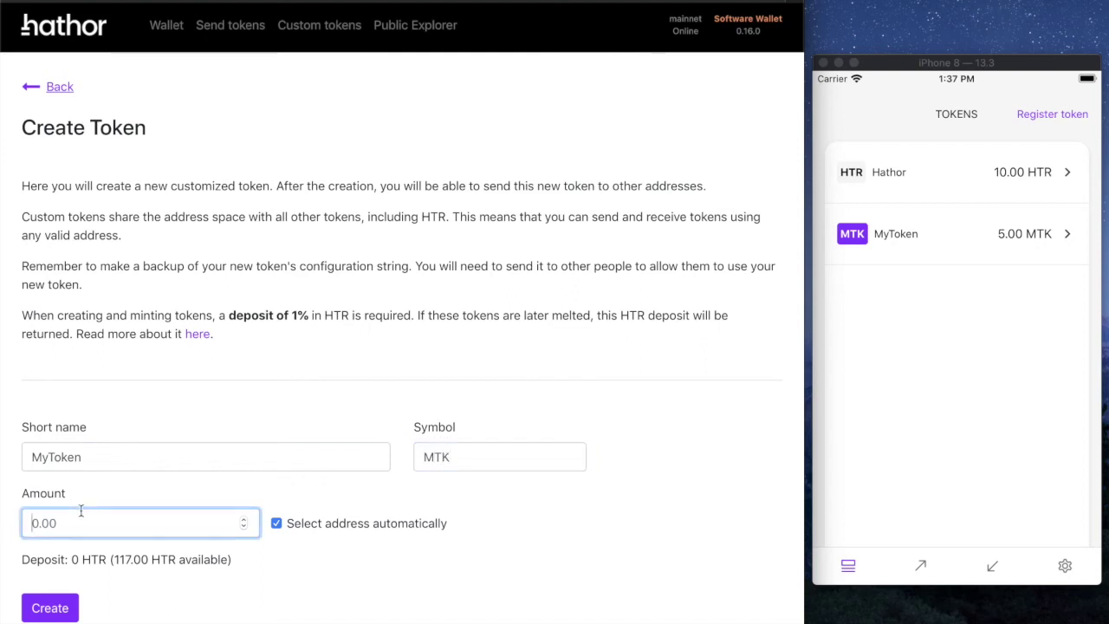
type("50")
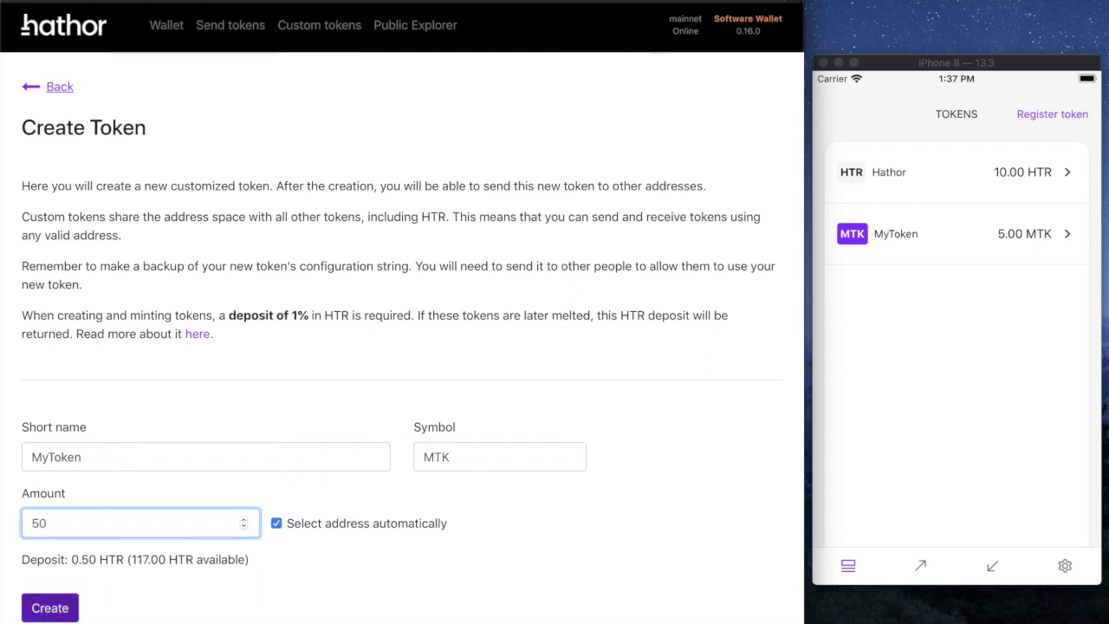
Step: Create the token with the PIN and open its 50.00 MTK balance page
left_click(49, 607)
type("123123")
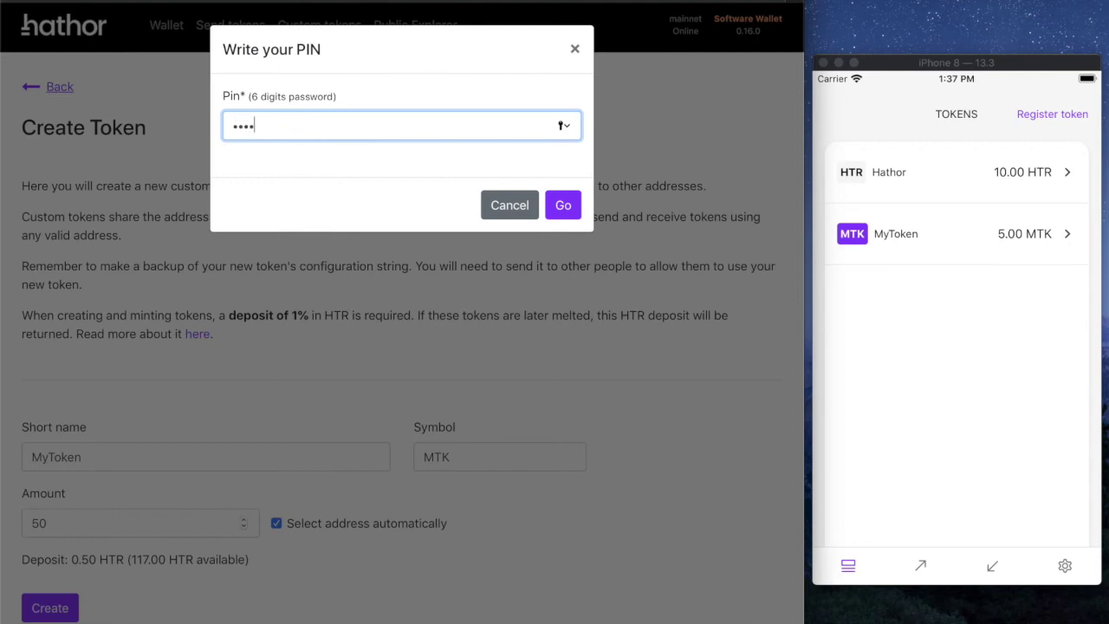
left_click(563, 204)
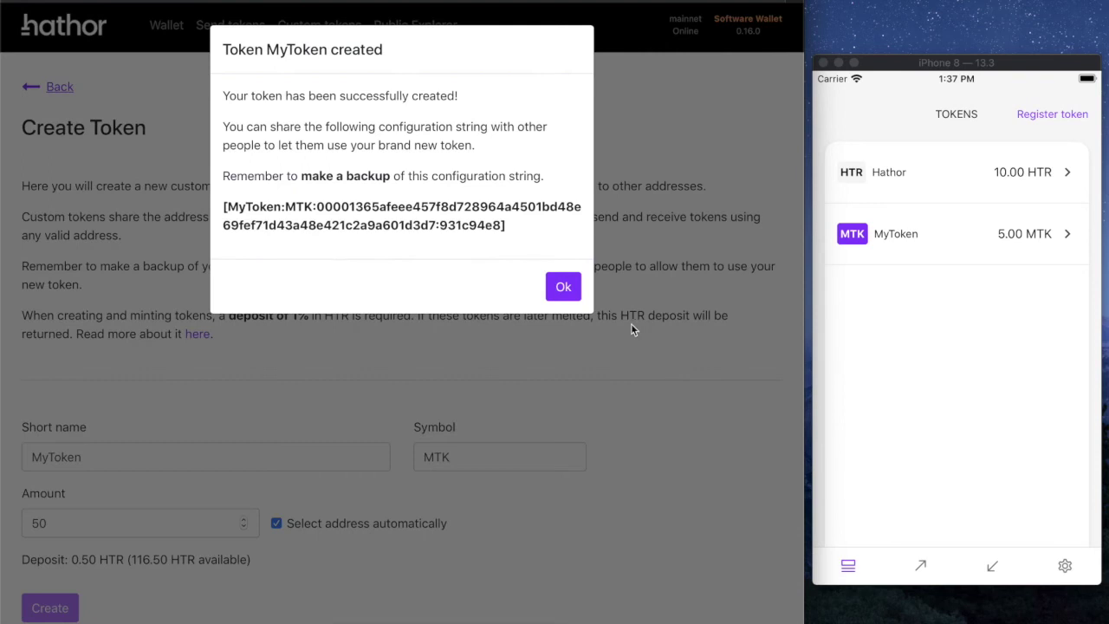
left_click(563, 286)
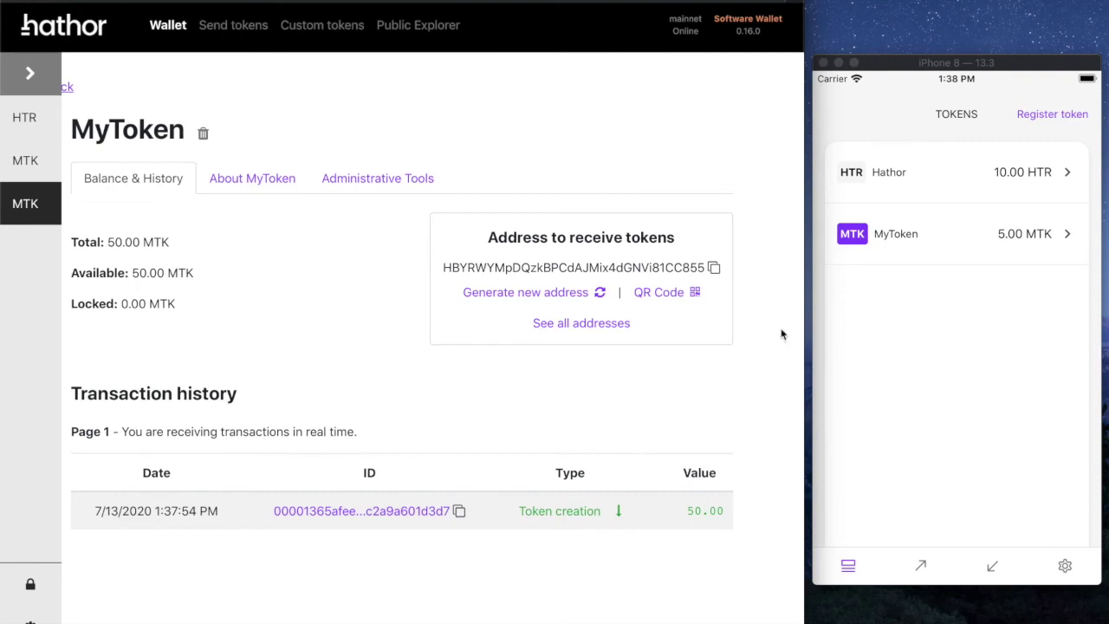
Step: Open Send tokens, choose the new MTK, paste the clipboard as address and enter amount 1
left_click(251, 26)
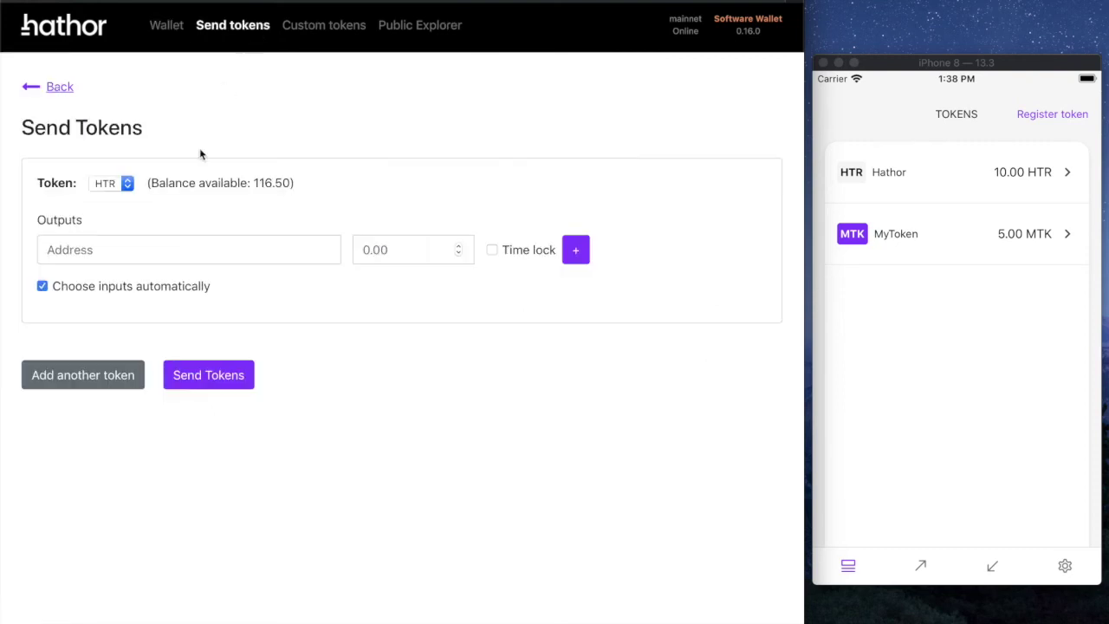
left_click(171, 243)
key("super+v")
left_click(111, 183)
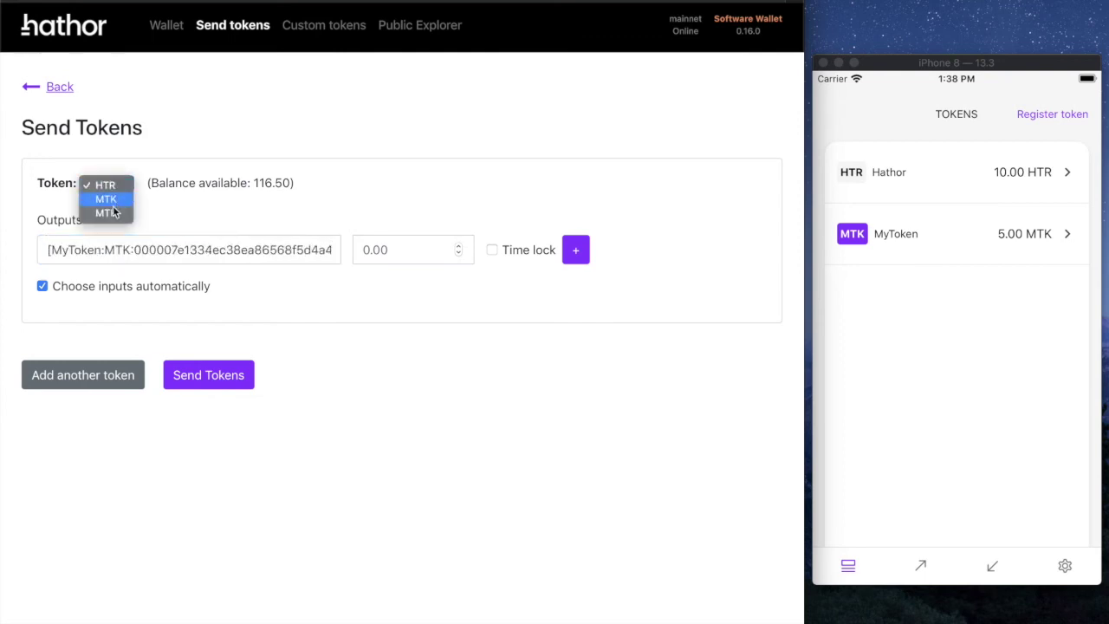
left_click(109, 212)
left_click(175, 249)
key("super+v")
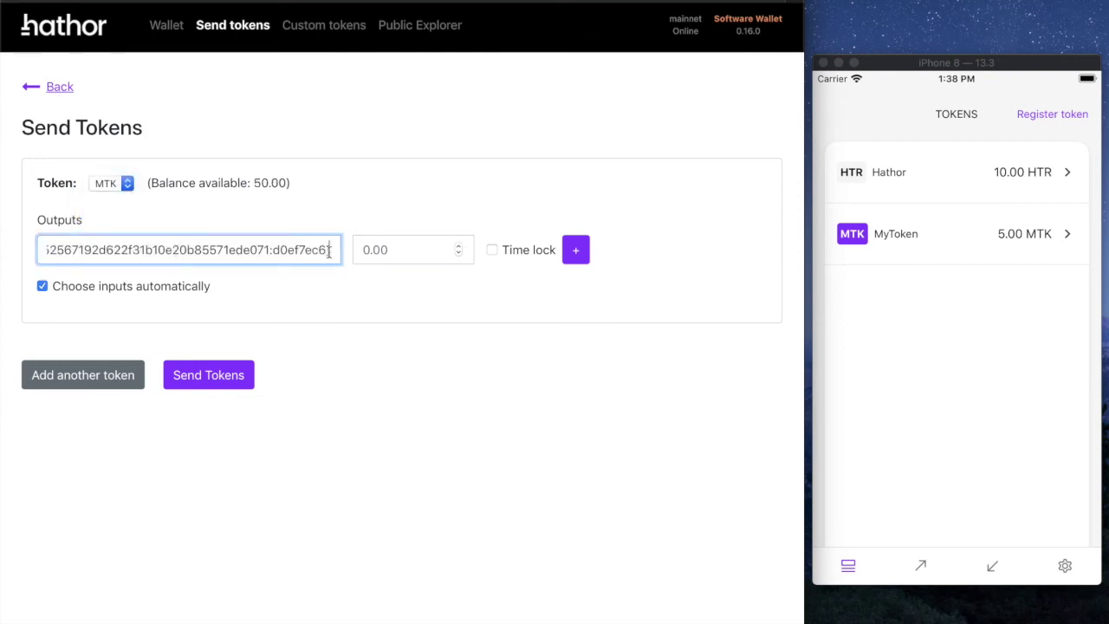
left_click(406, 253)
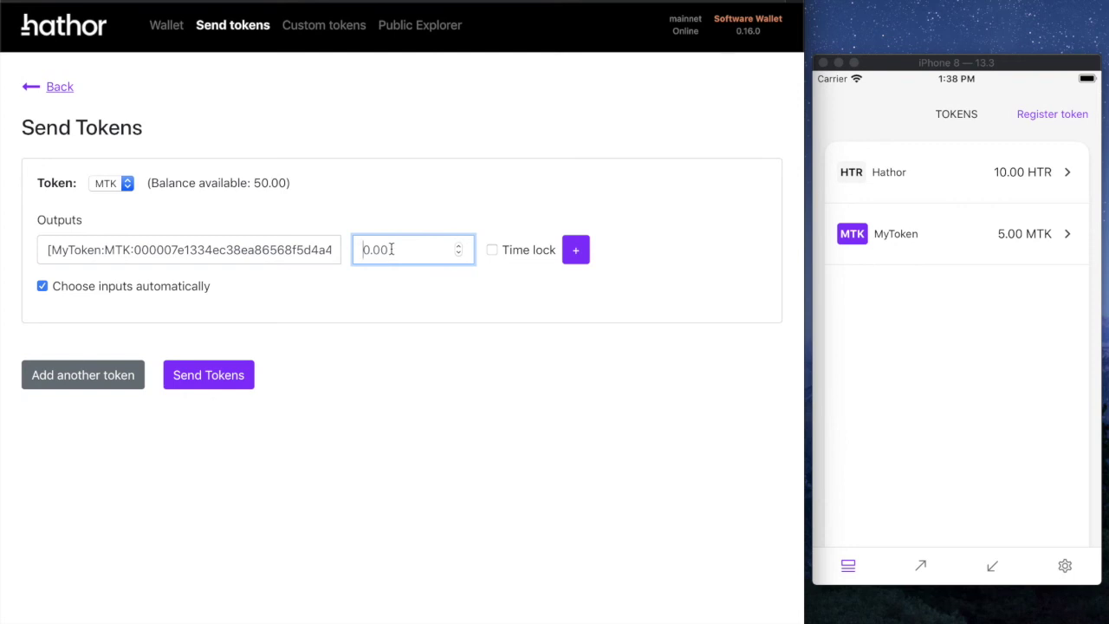
type("1")
Step: Clear the wrongly pasted configuration string from the address field
left_click_drag(310, 252, 134, 249)
key("BackSpace")
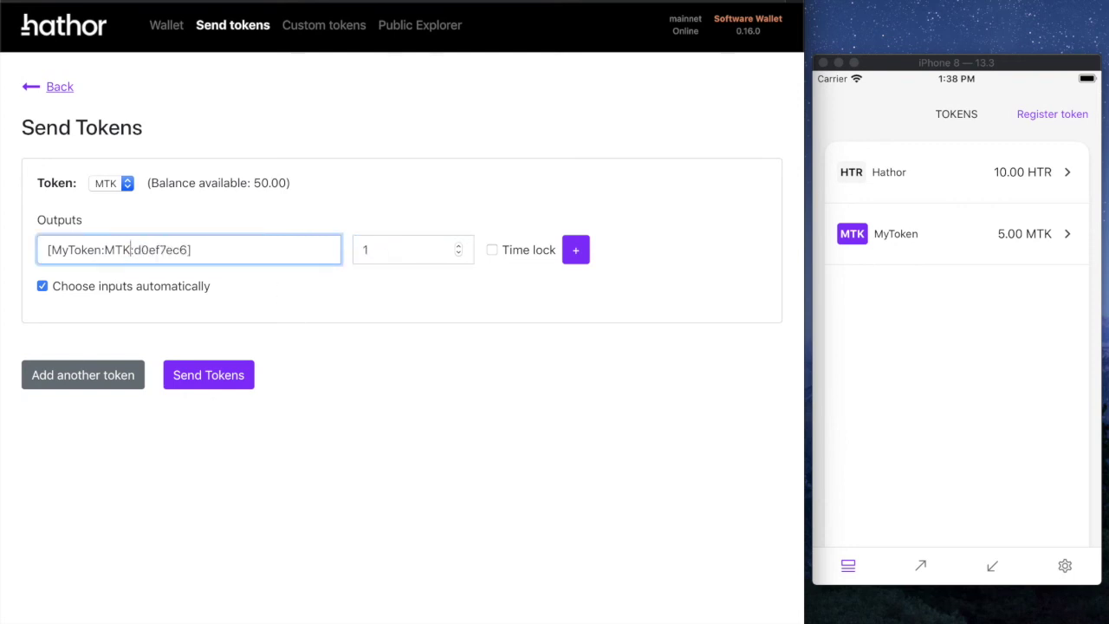
key("shift+End")
key("BackSpace")
key("shift+Home")
key("BackSpace")
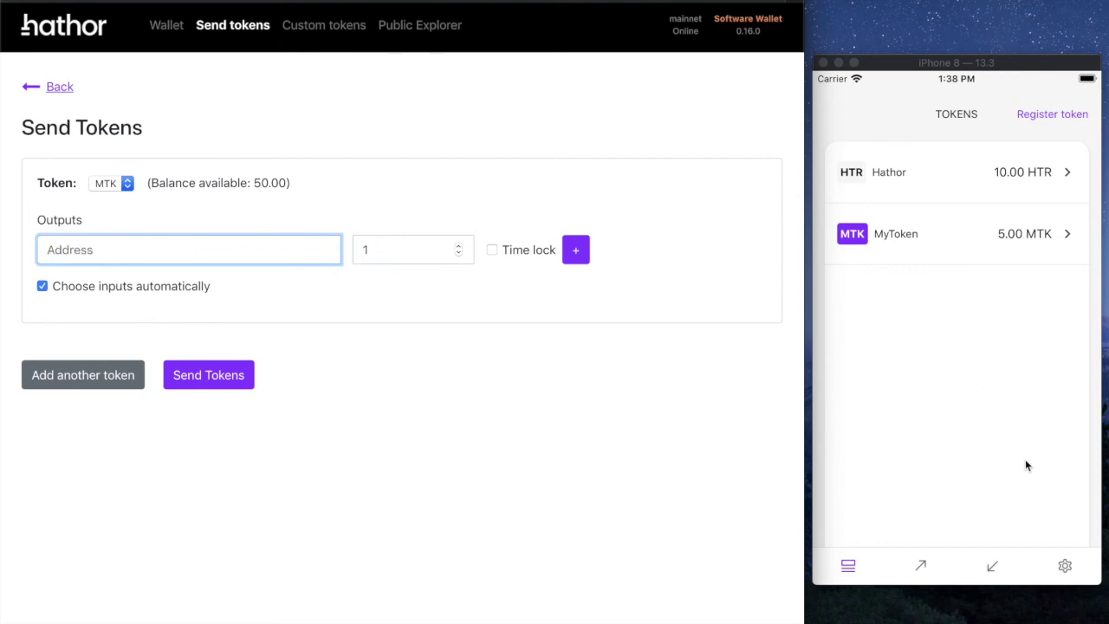
Step: Copy the phone's receive address and paste it as the desktop recipient
left_click(987, 575)
left_click(981, 457)
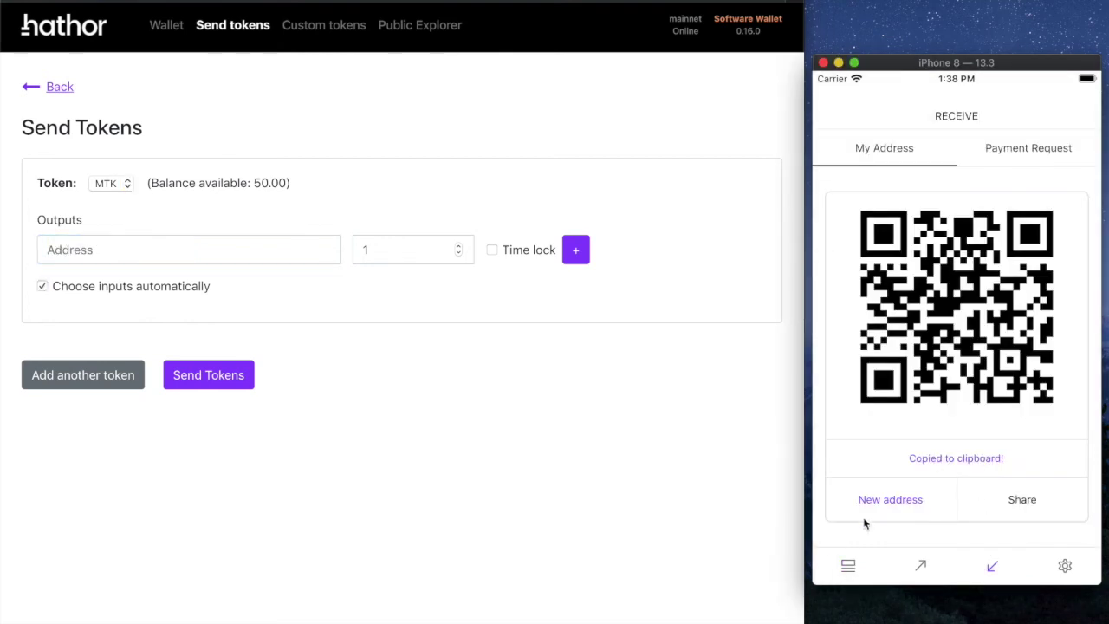
left_click(849, 565)
left_click(285, 249)
key("super+v")
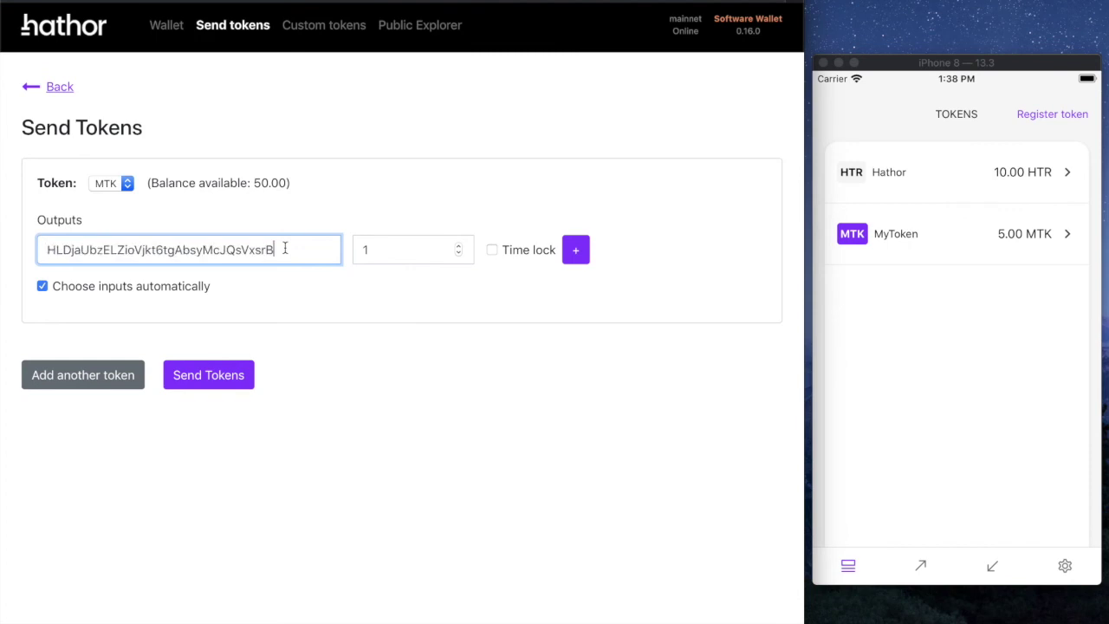
key("Tab")
Step: Send the 1 MTK transfer, confirming with the PIN
left_click(232, 368)
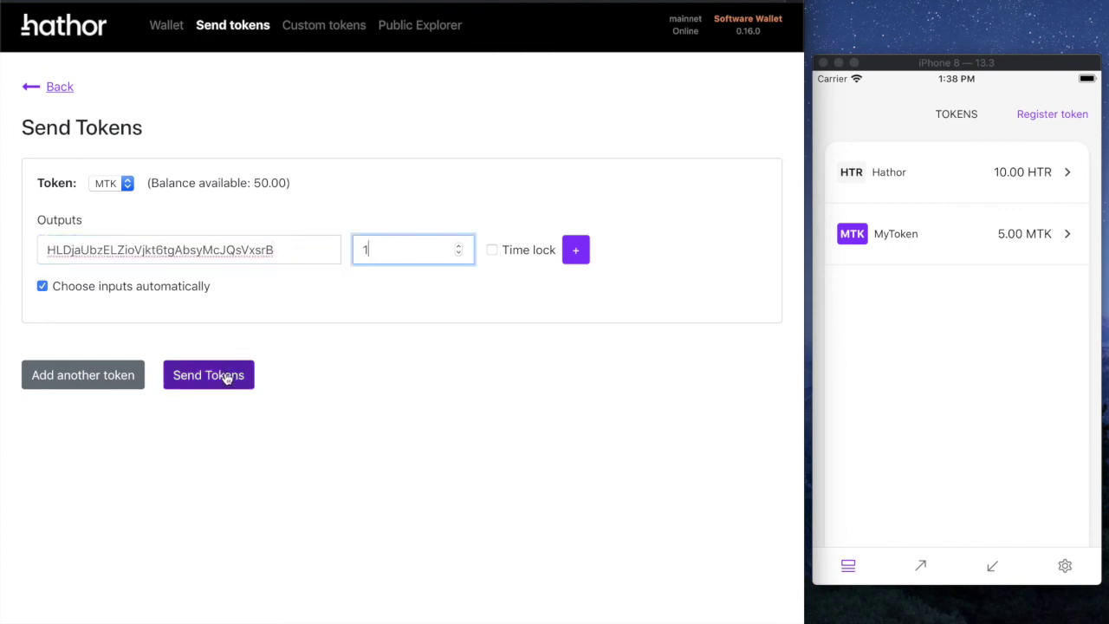
type("123456")
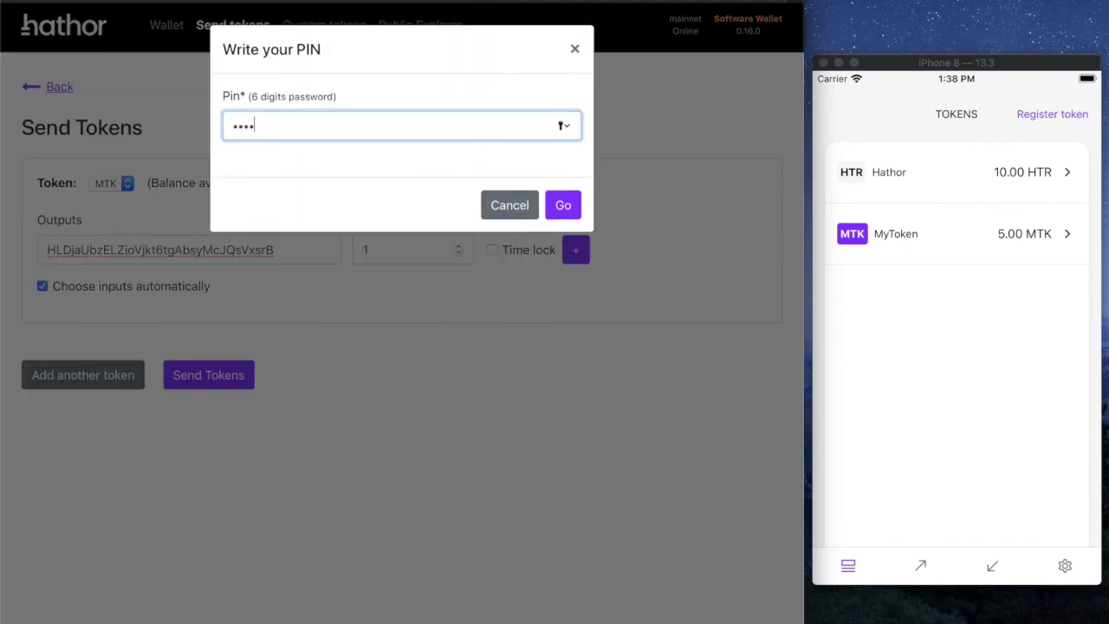
left_click(563, 205)
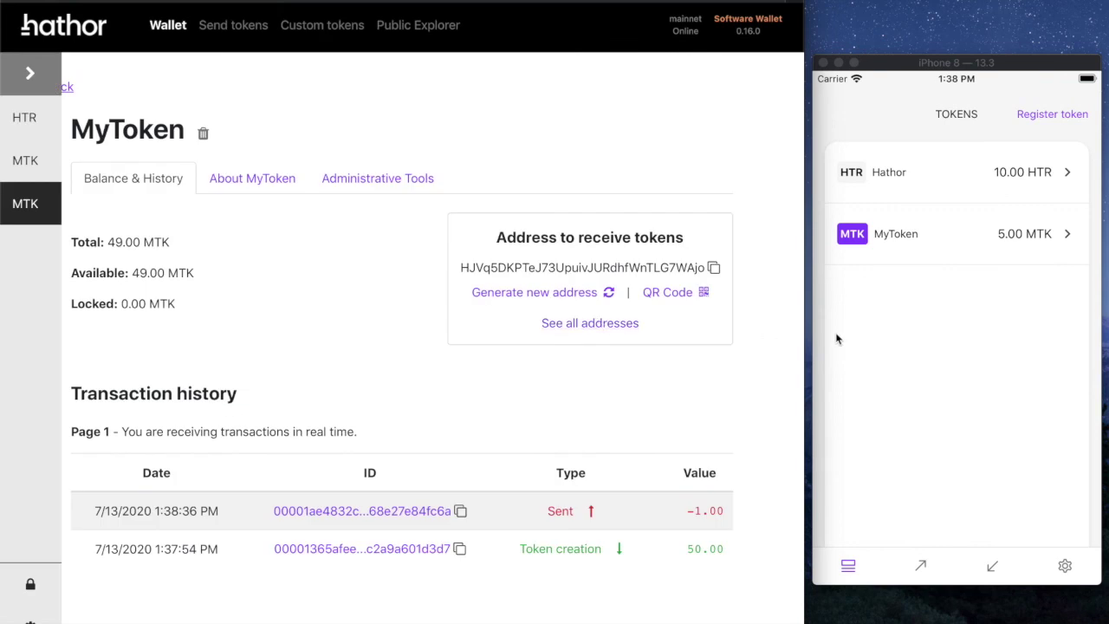
Step: Check MyToken's entry on the phone and return to its token list
left_click(866, 334)
left_click(990, 251)
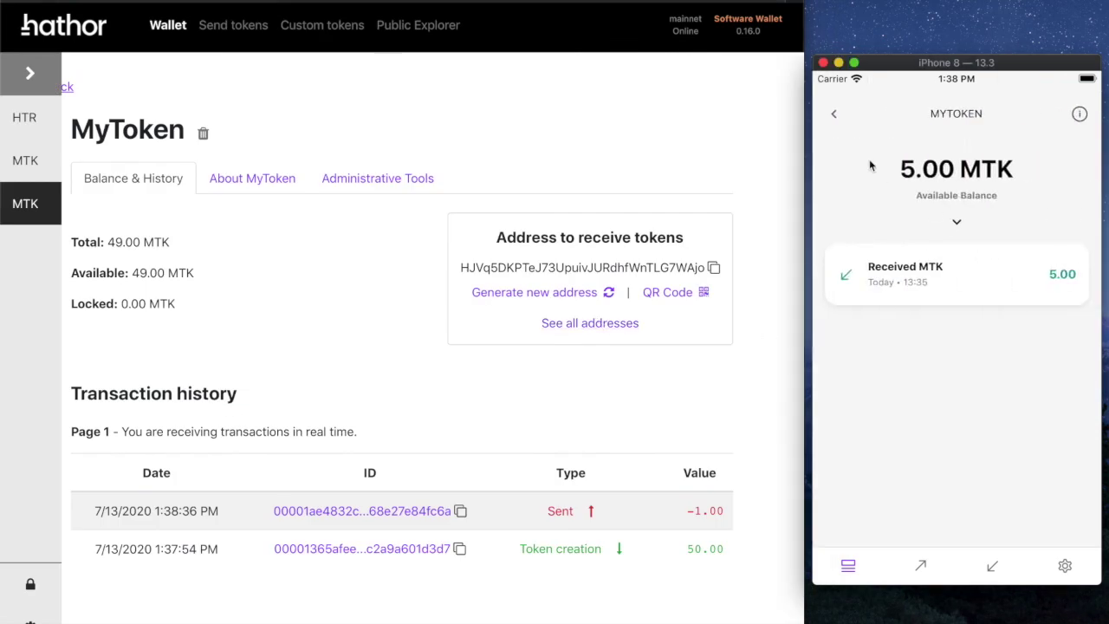
left_click(833, 114)
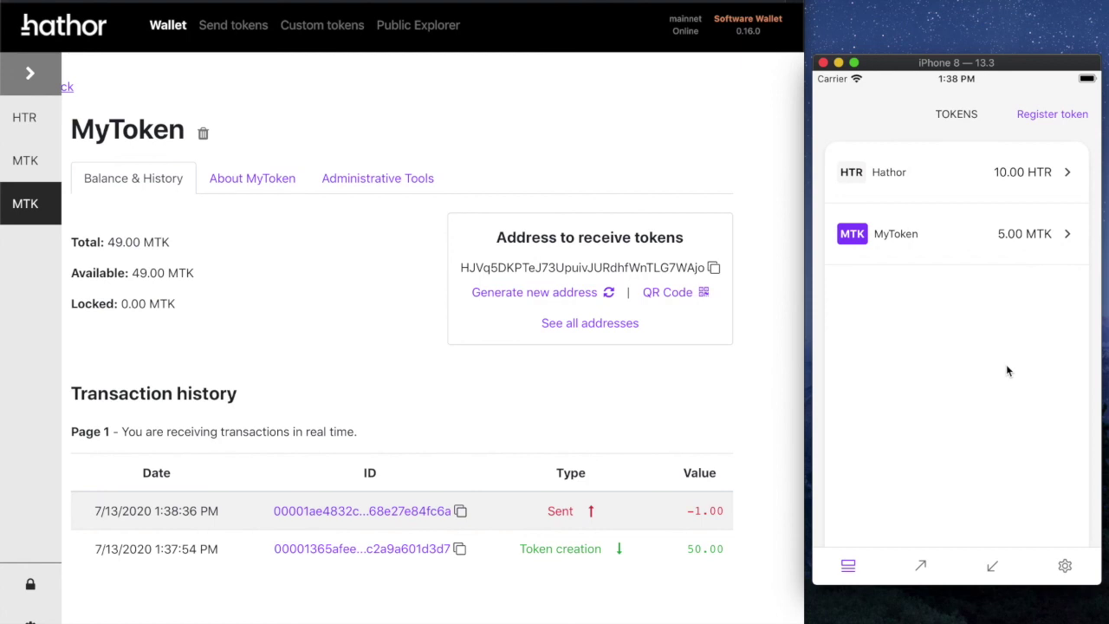
Step: Open About MyToken on desktop and highlight its UID to compare with the phone
left_click(260, 182)
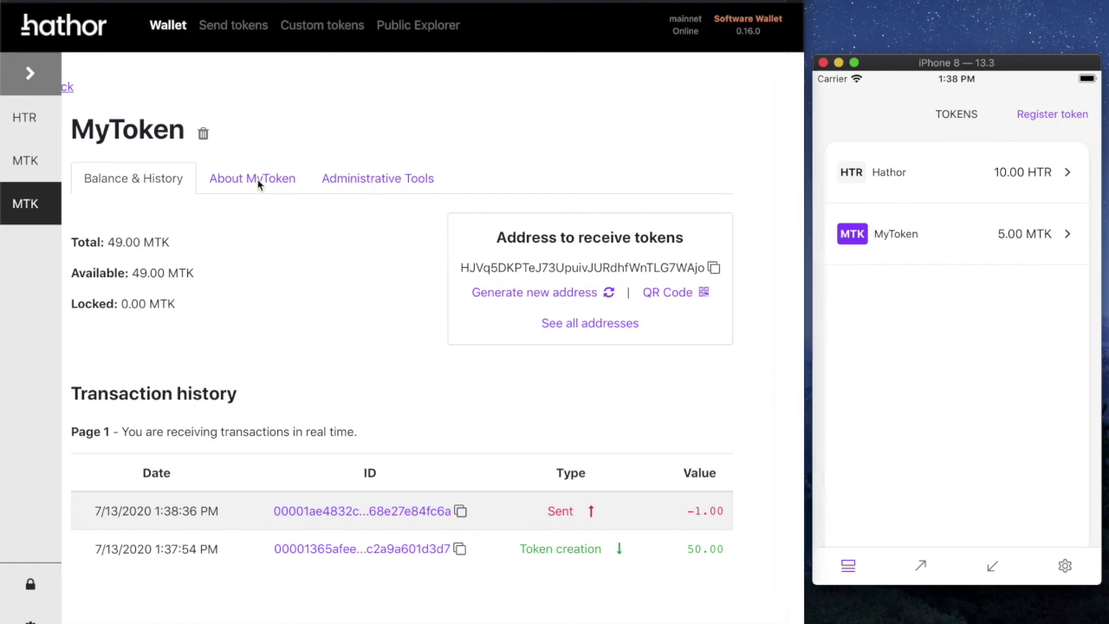
left_click(257, 183)
scroll(396, 359, "down", 1)
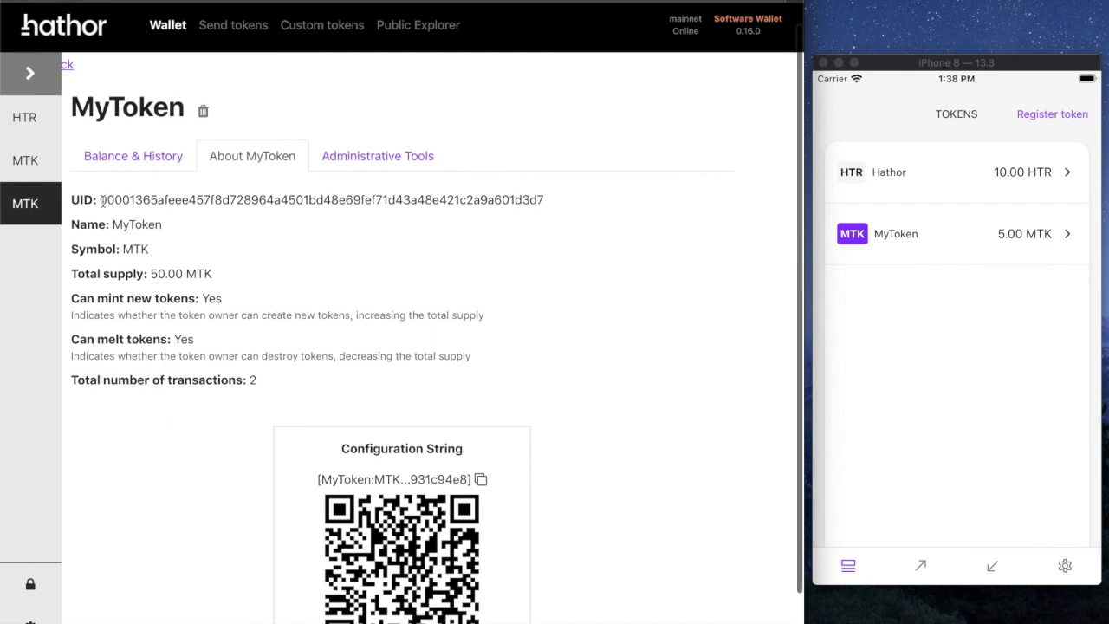
left_click_drag(99, 200, 561, 203)
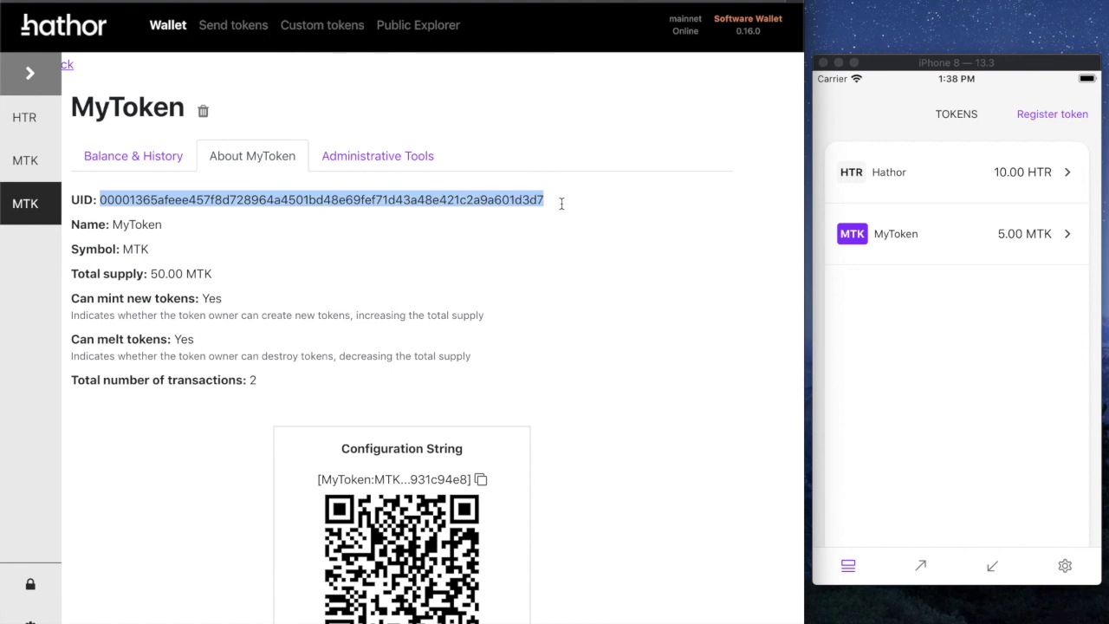
left_click(534, 250)
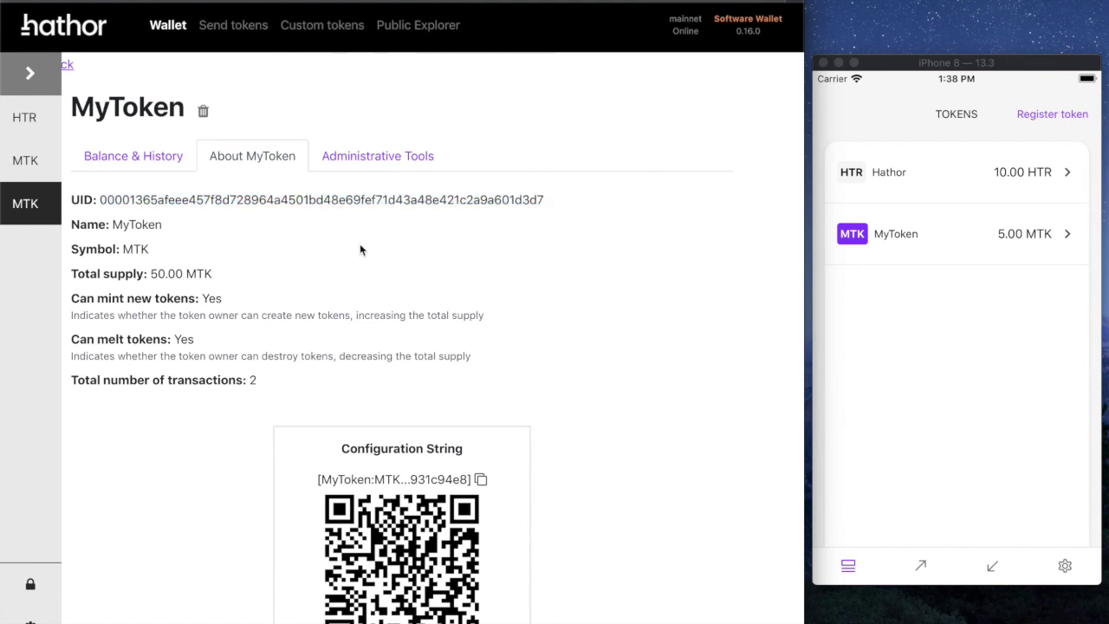
left_click(968, 314)
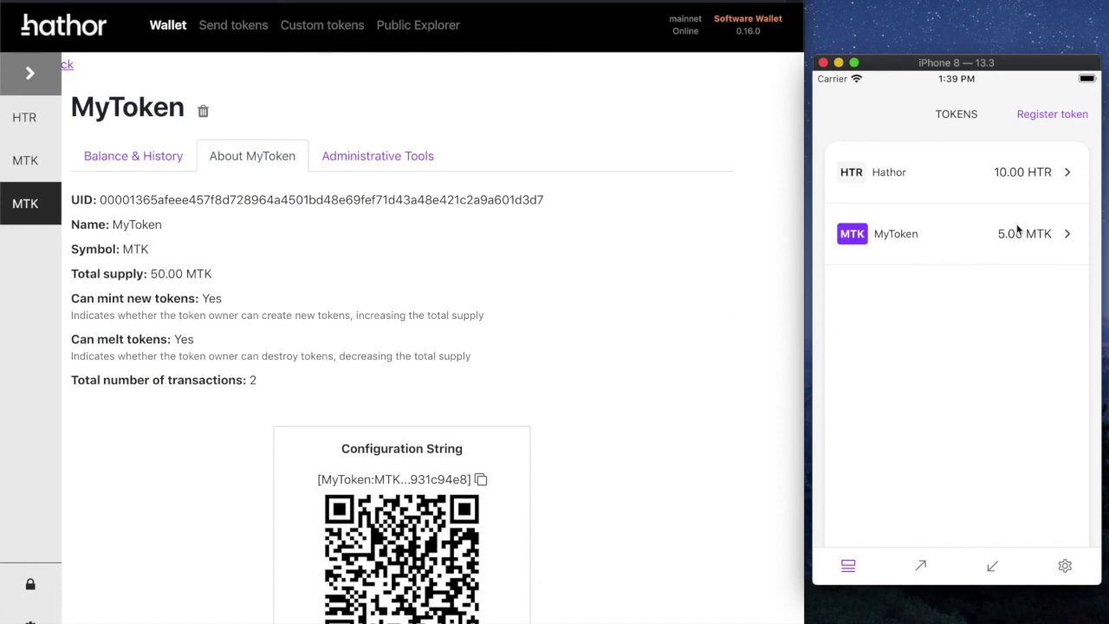
Step: Open and close mobile Register token, then compare both desktop MTK tokens, ending on the 100.00 MTK one
left_click(1049, 115)
left_click(831, 112)
left_click(46, 163)
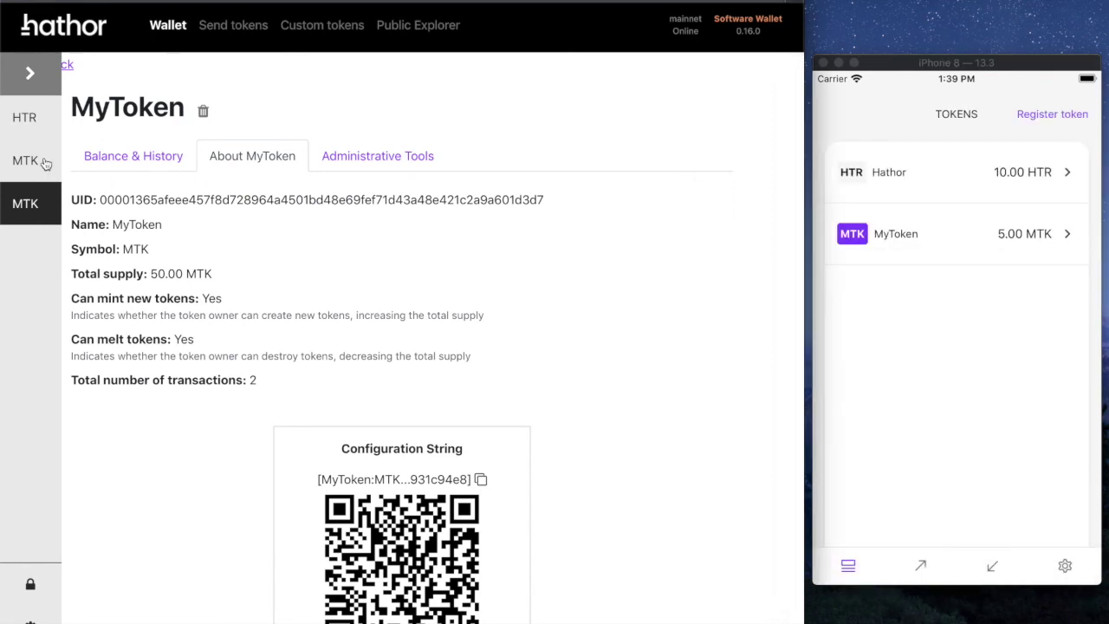
left_click(43, 164)
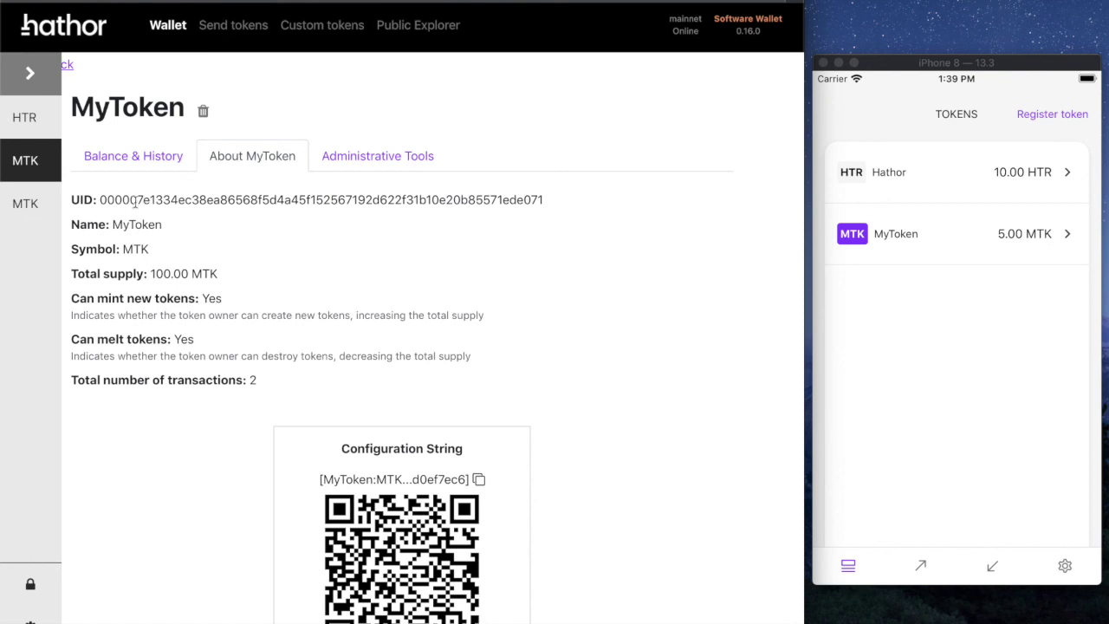
left_click(26, 204)
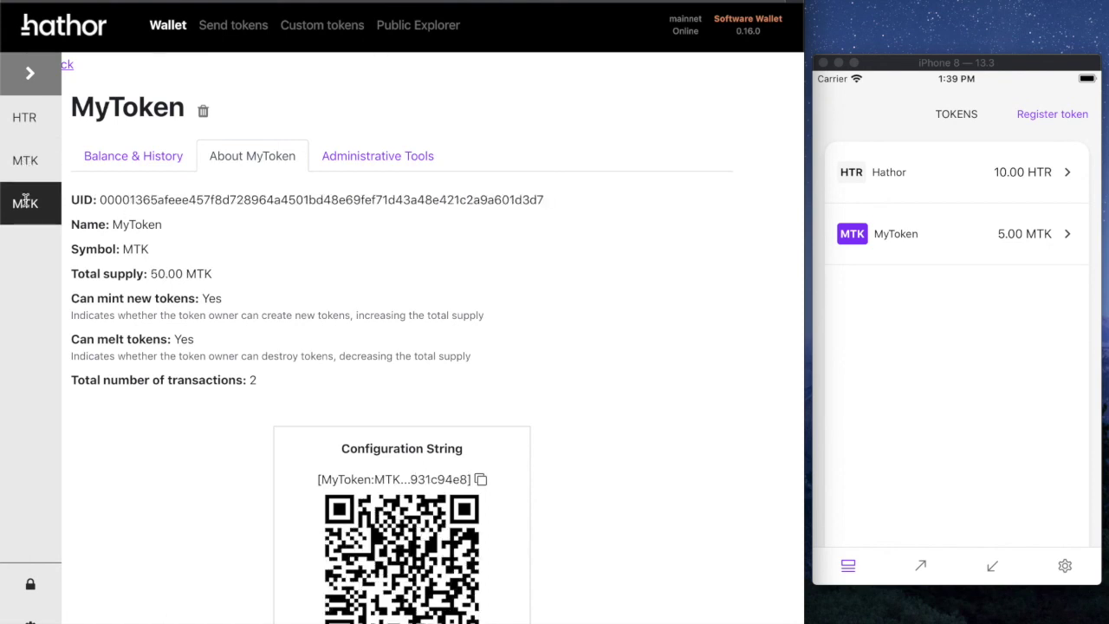
left_click(27, 167)
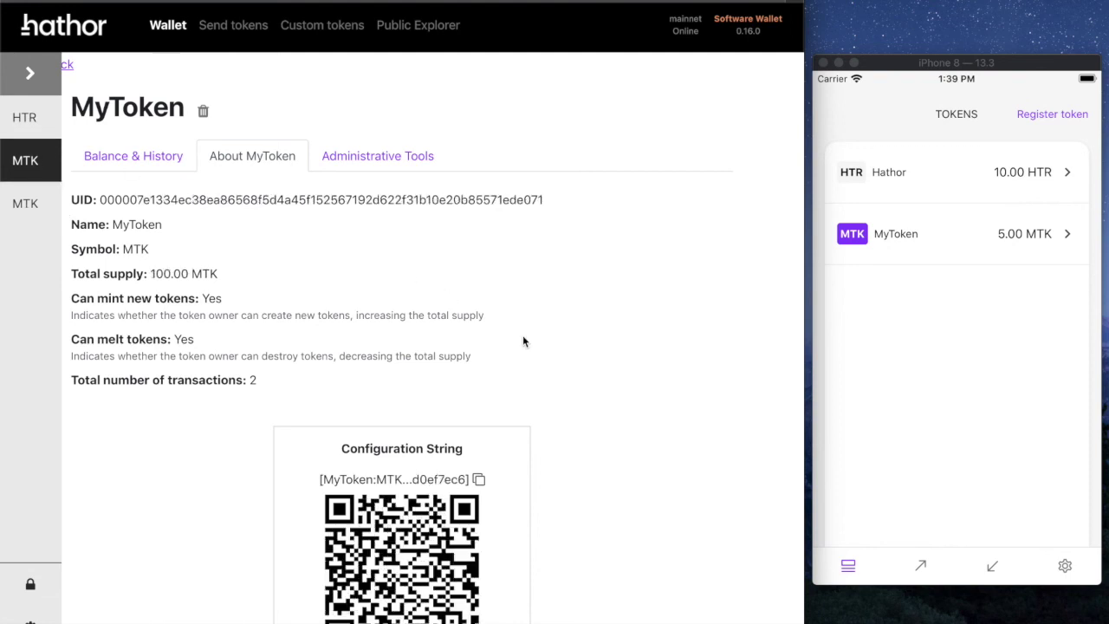